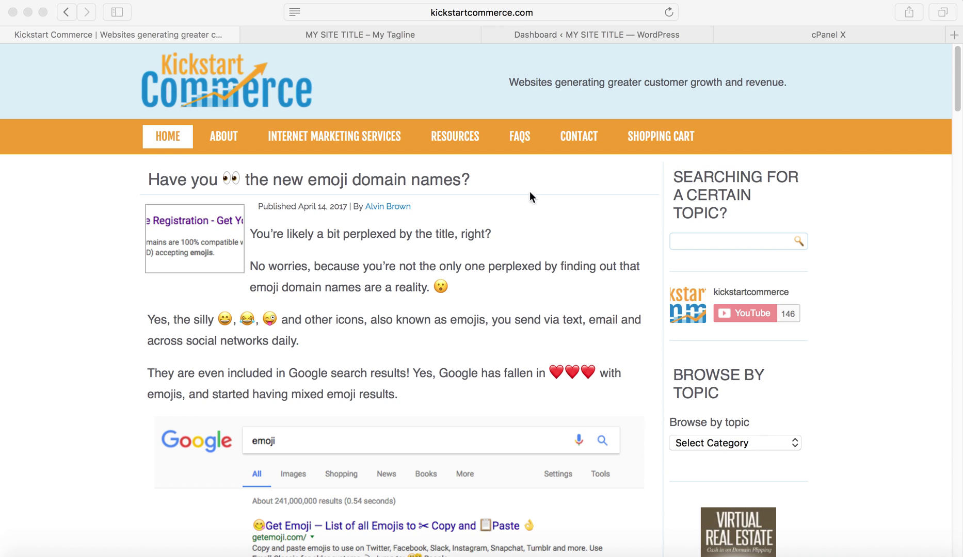
View the test site's sample page and admin dashboard, then switch to the cPanel tab.
click(445, 34)
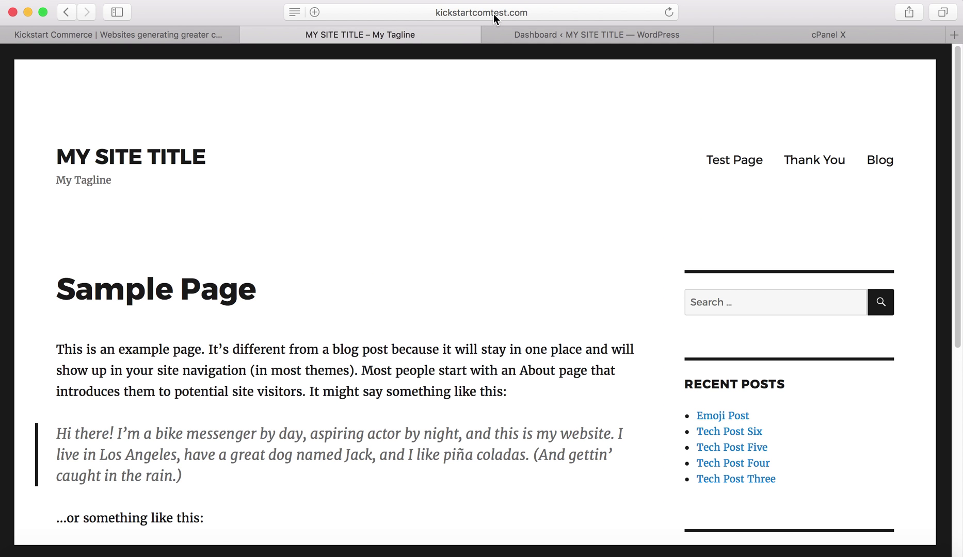
click(551, 36)
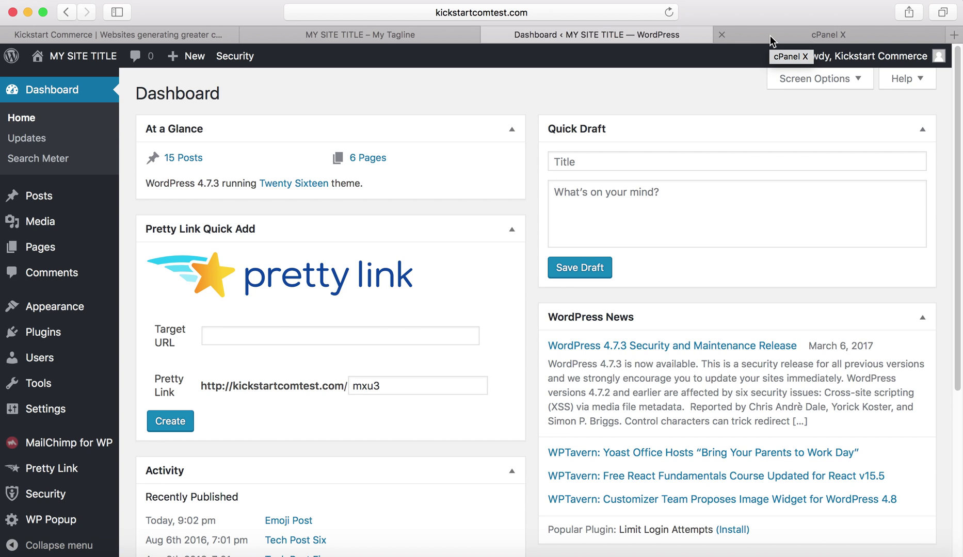
click(771, 41)
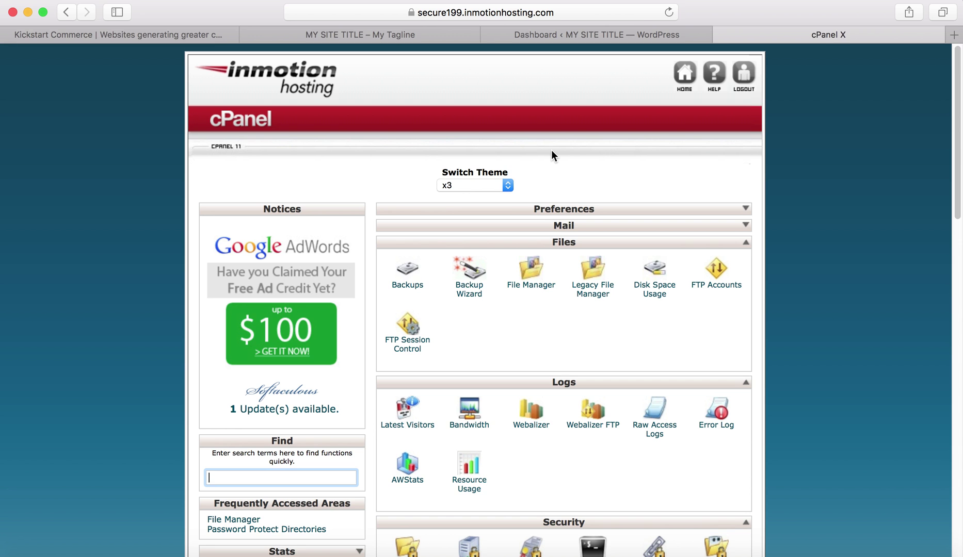
Open Password Protect Directories under Web Root and go to the wp-admin folder's settings.
scroll(551, 151, down, 2)
scroll(551, 150, down, 3)
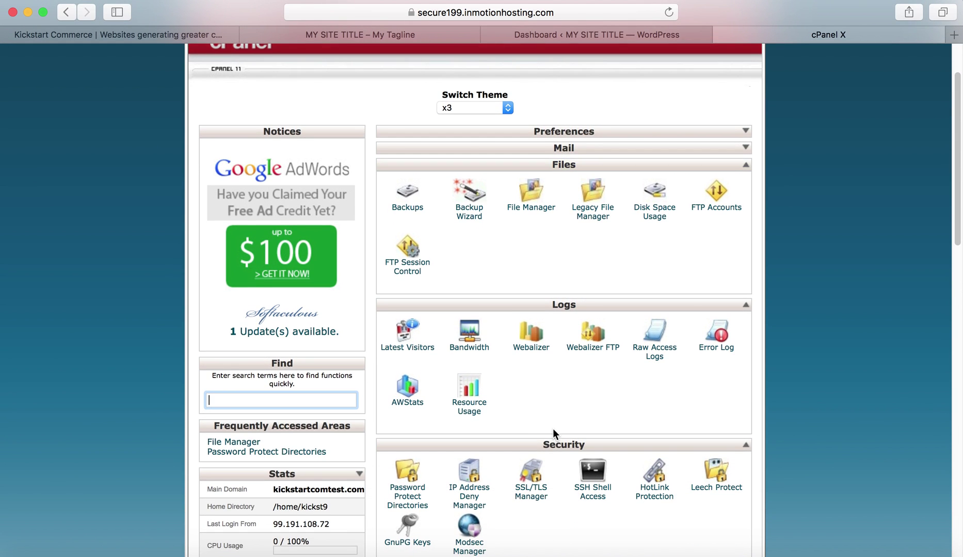
scroll(555, 440, down, 5)
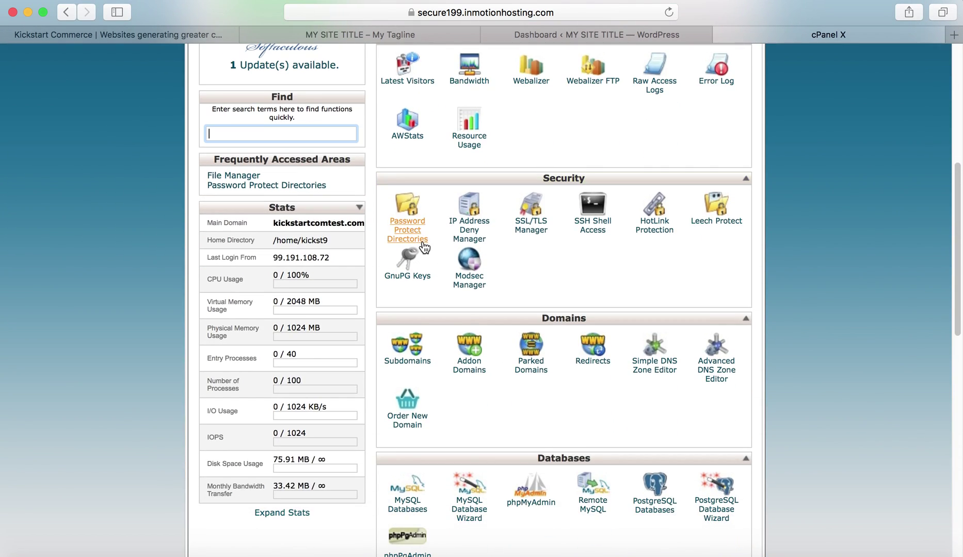
click(417, 227)
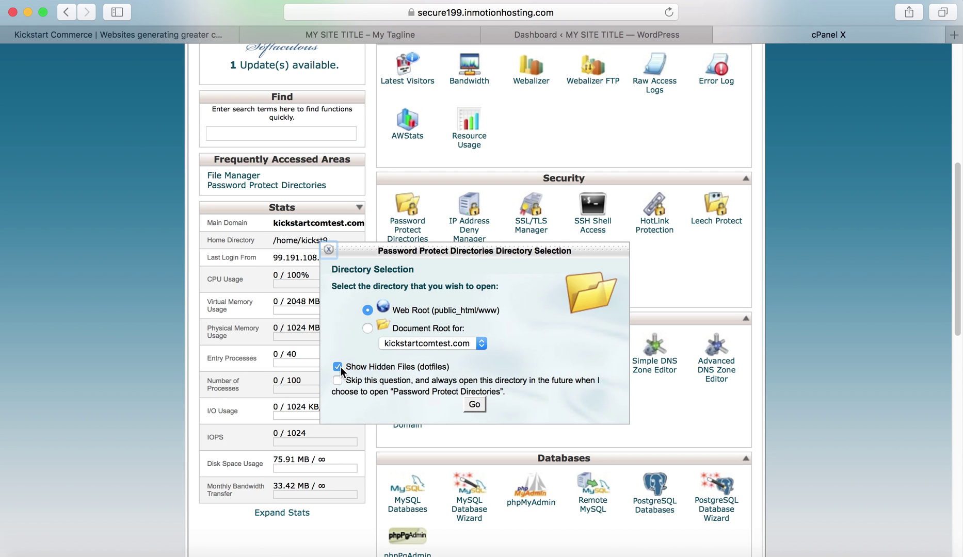
click(474, 404)
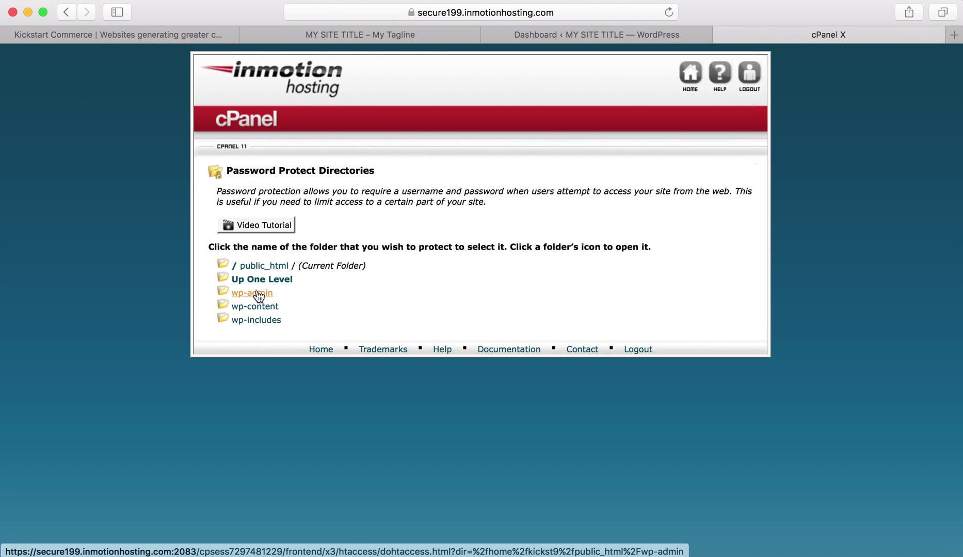
click(257, 293)
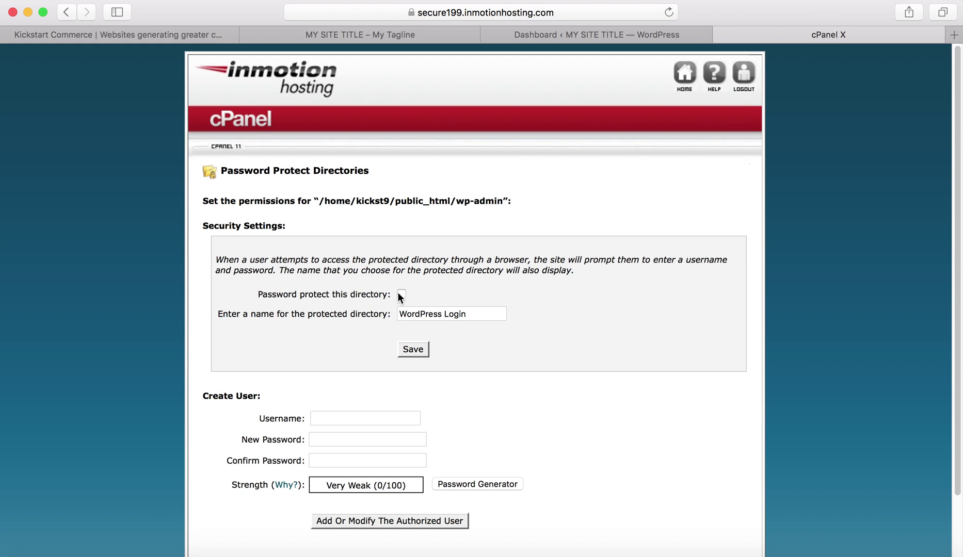
Enable and save password protection on wp-admin under the name 'WordPress Login'.
click(401, 294)
click(413, 350)
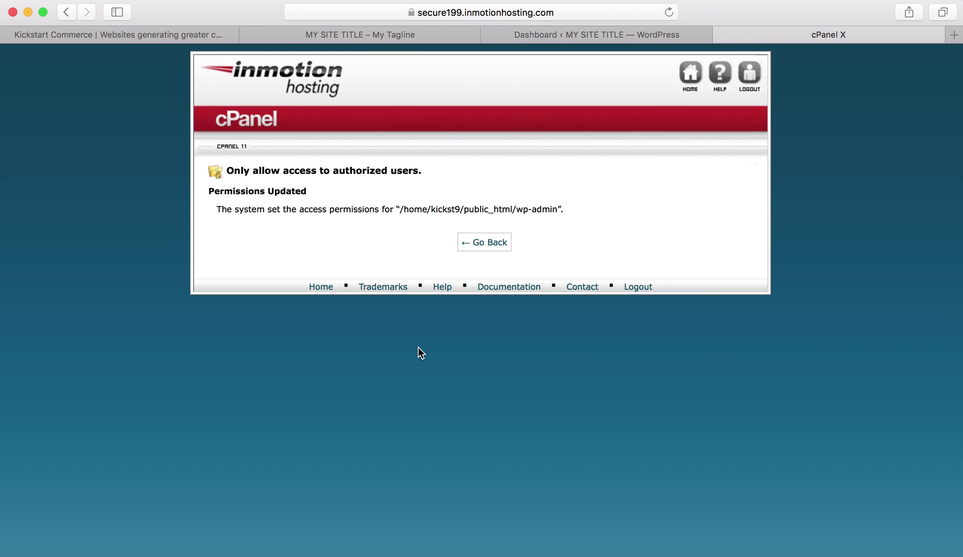
click(474, 241)
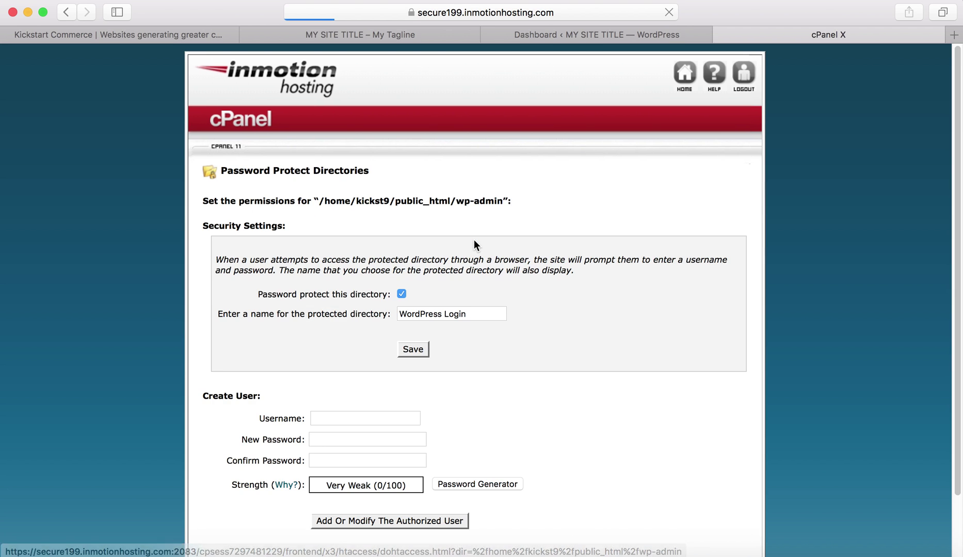
Add an authorized wp-admin user with a username and password, declining browser password saving.
scroll(464, 251, down, 3)
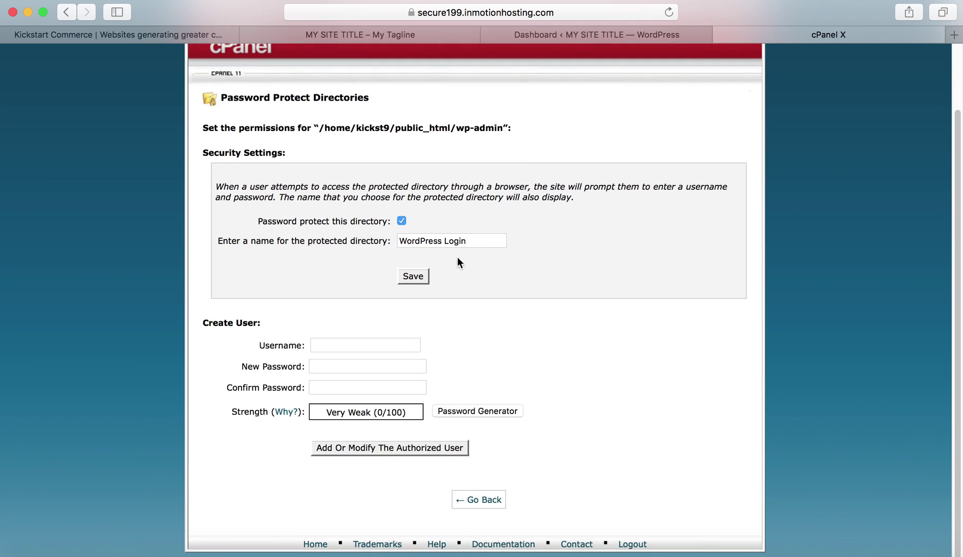
click(406, 341)
text(joh)
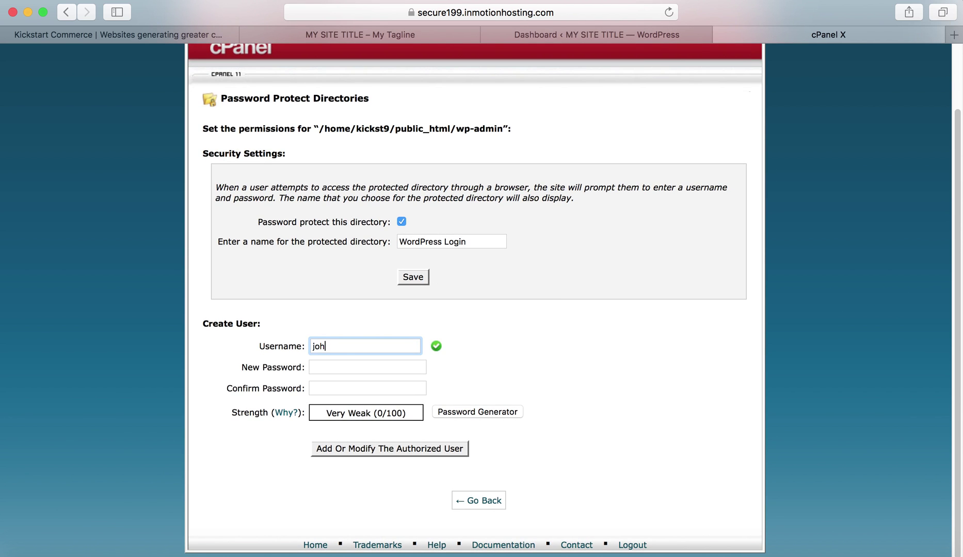
text(ndoeksc)
key(Tab)
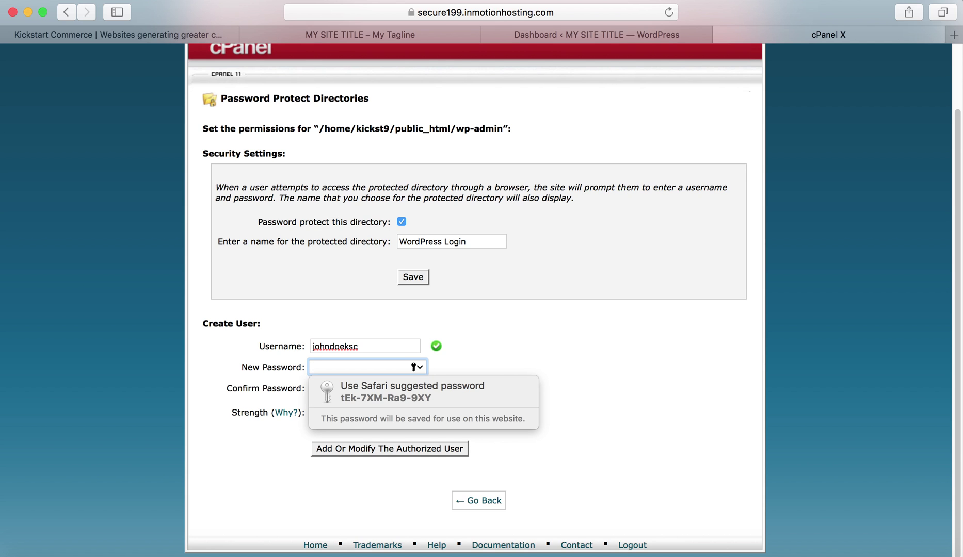
text(123)
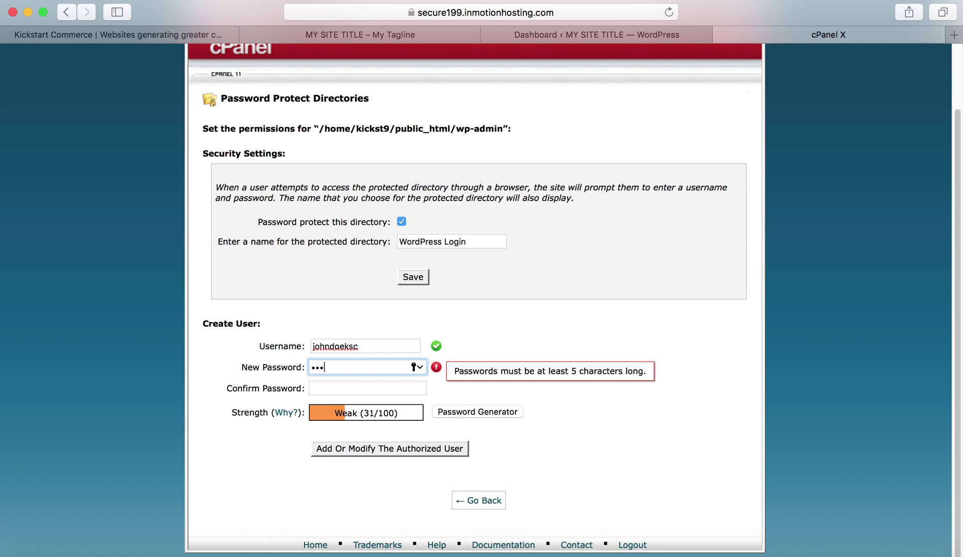
text(456789)
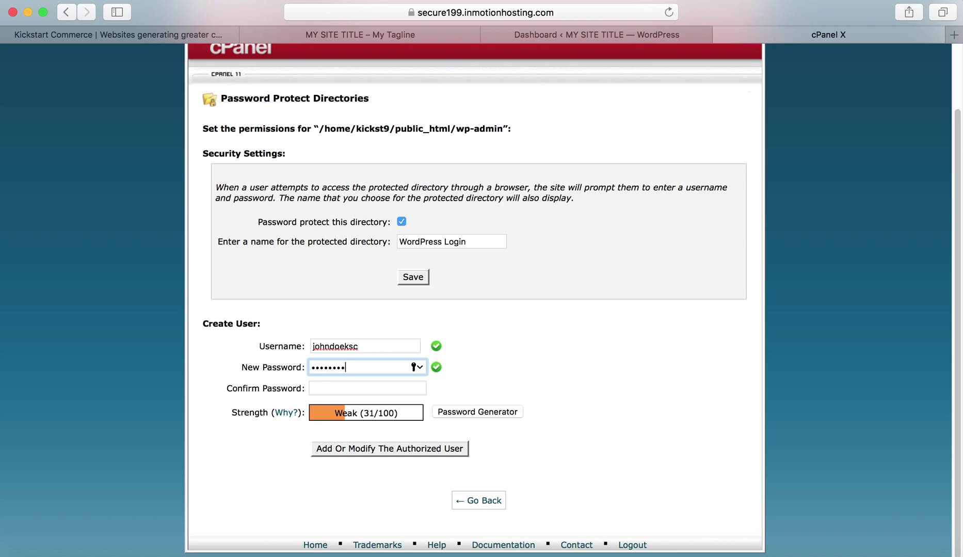
key(Tab)
text(123)
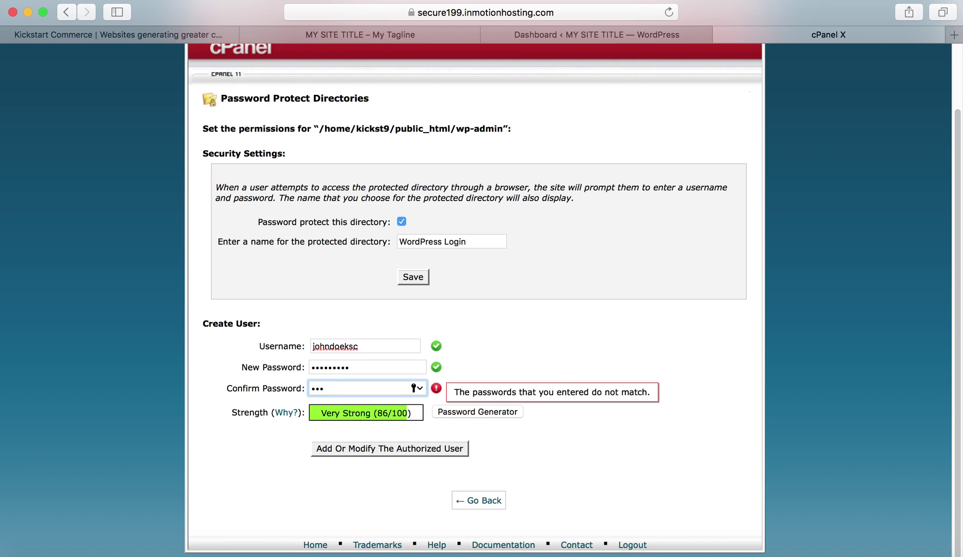
text(456789)
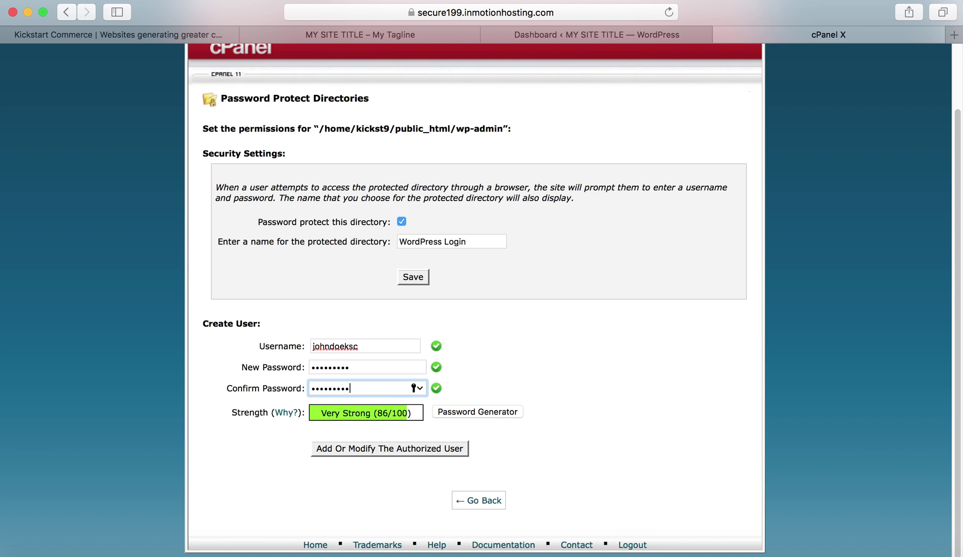
click(535, 351)
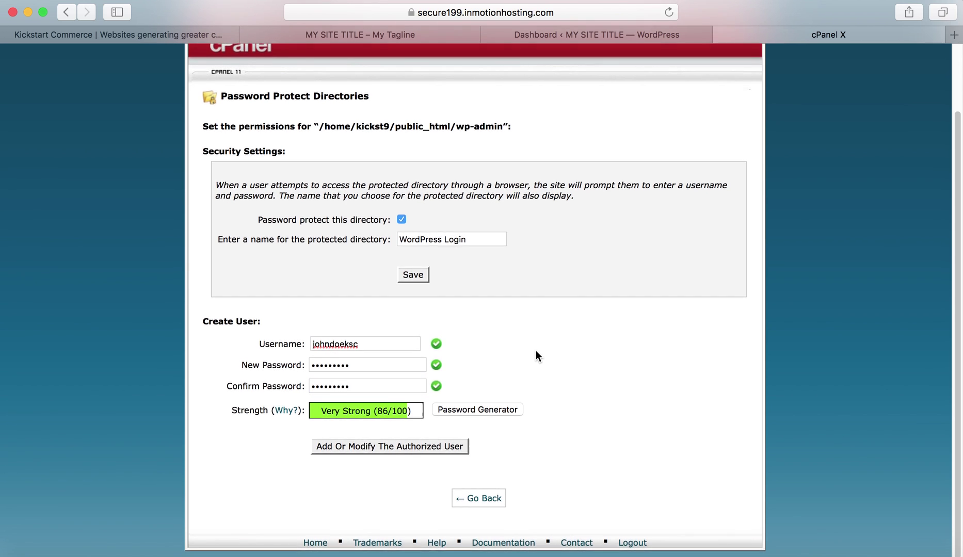
click(435, 449)
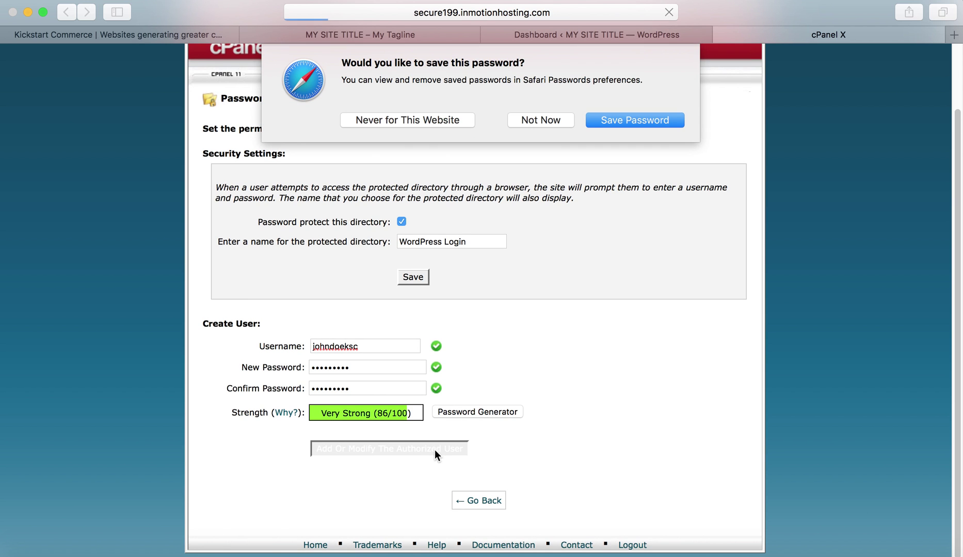
click(535, 126)
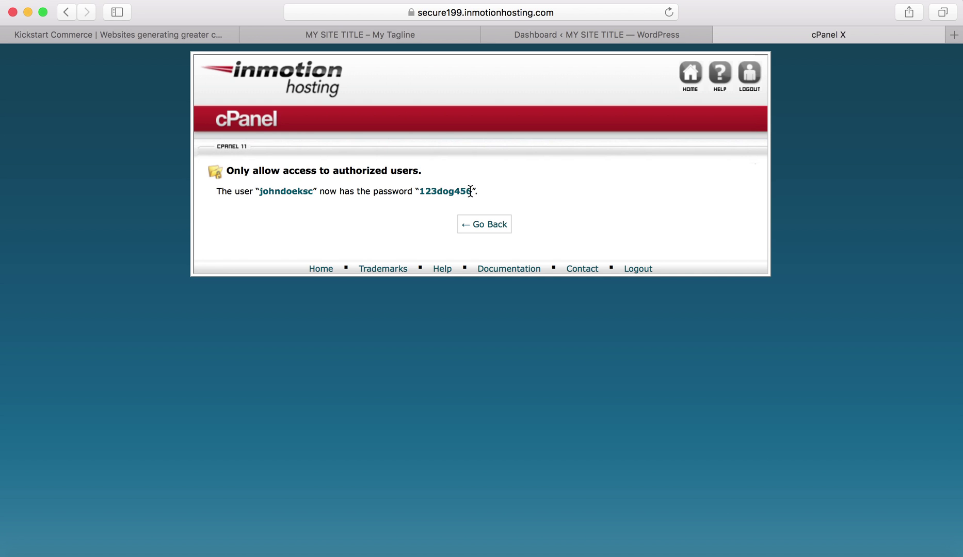
drag(470, 192, 417, 192)
click(493, 227)
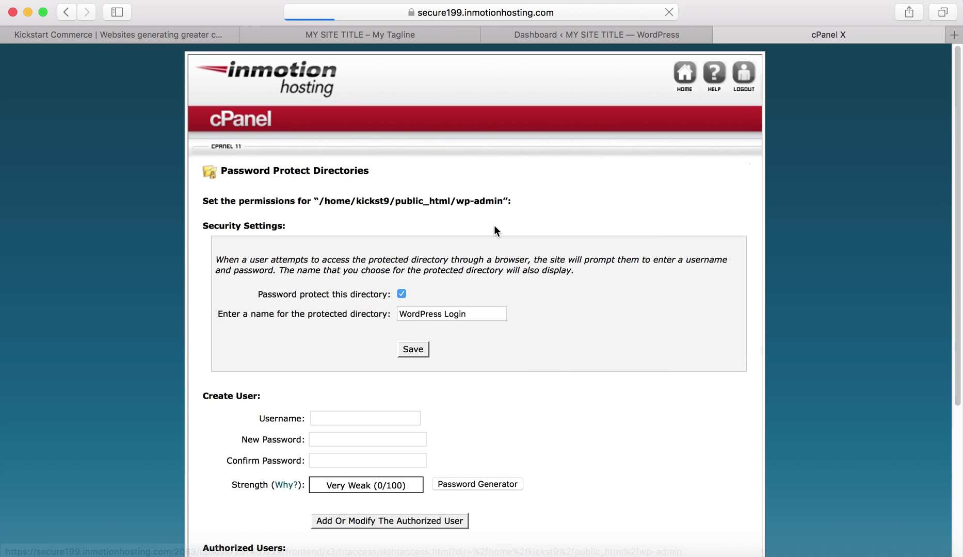
Return to the public_html folder list showing wp-admin protected, then go to the WordPress tab.
scroll(479, 235, down, 5)
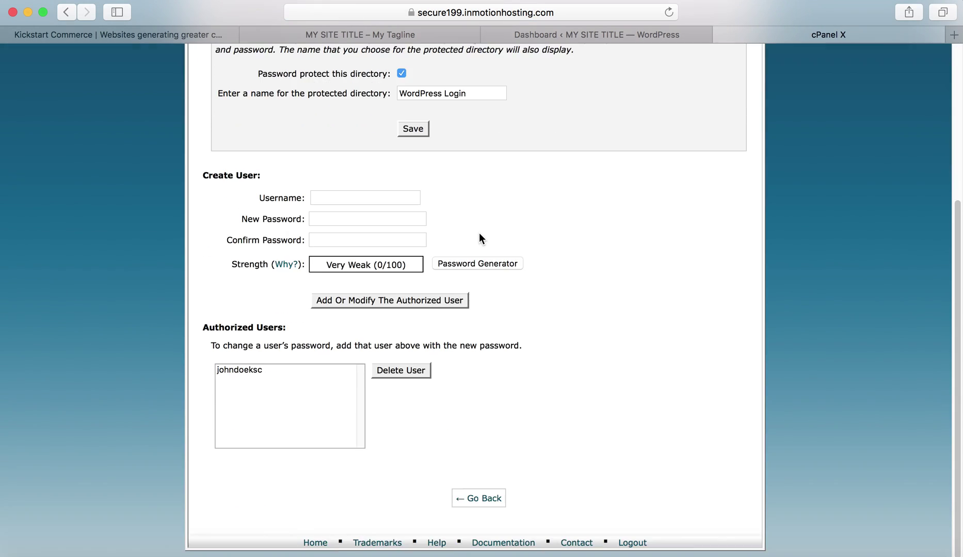
click(476, 505)
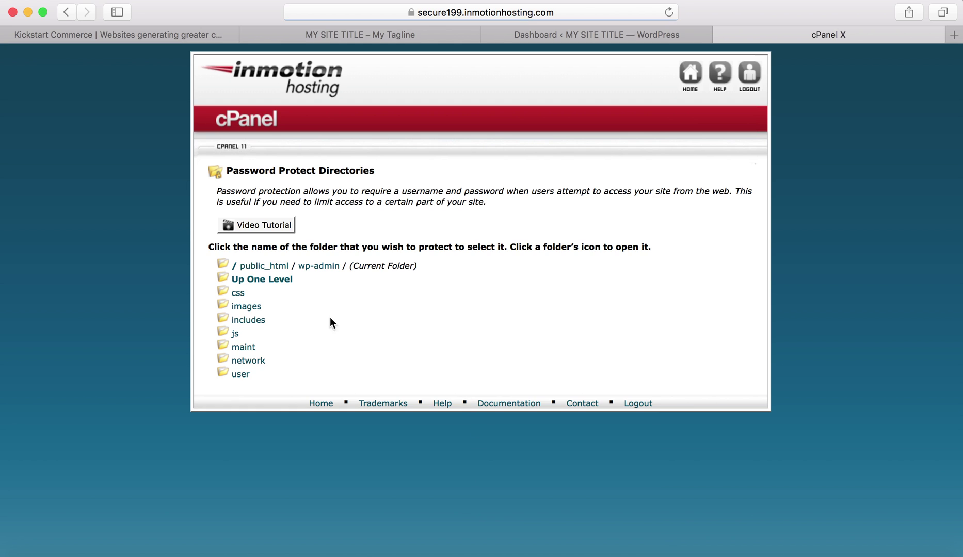
click(282, 278)
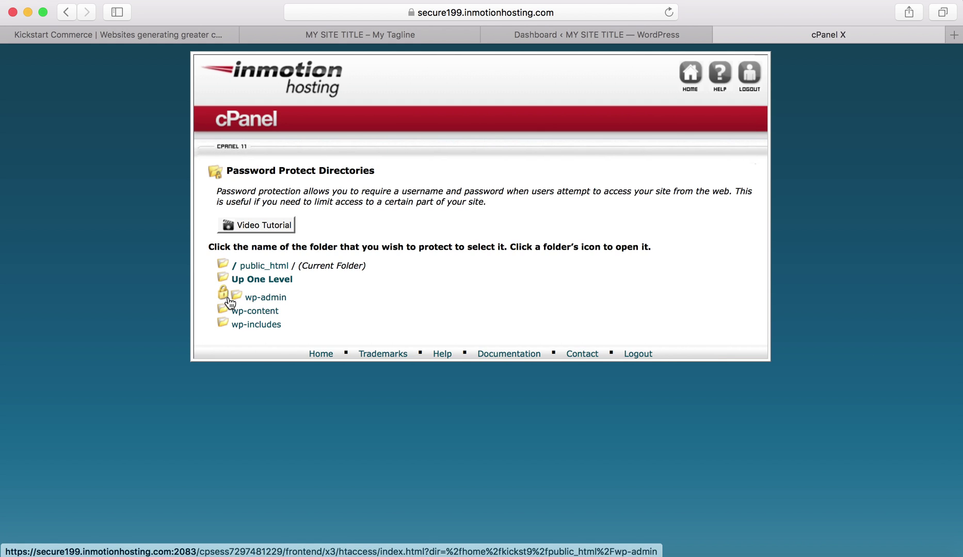
click(619, 34)
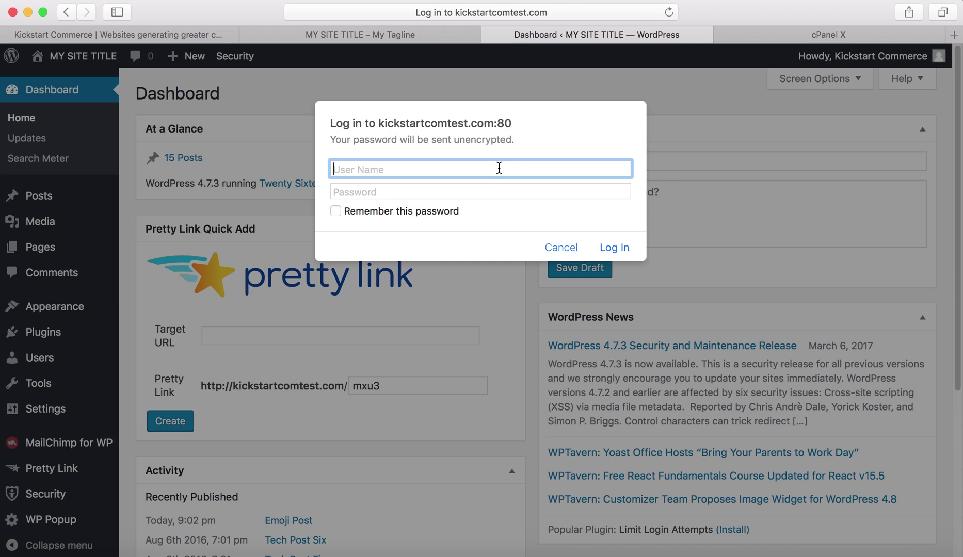
Sign in to the browser prompt with the protected-directory username and password, then view Posts.
text(johndoeksc)
key(Tab)
text(••••••••••)
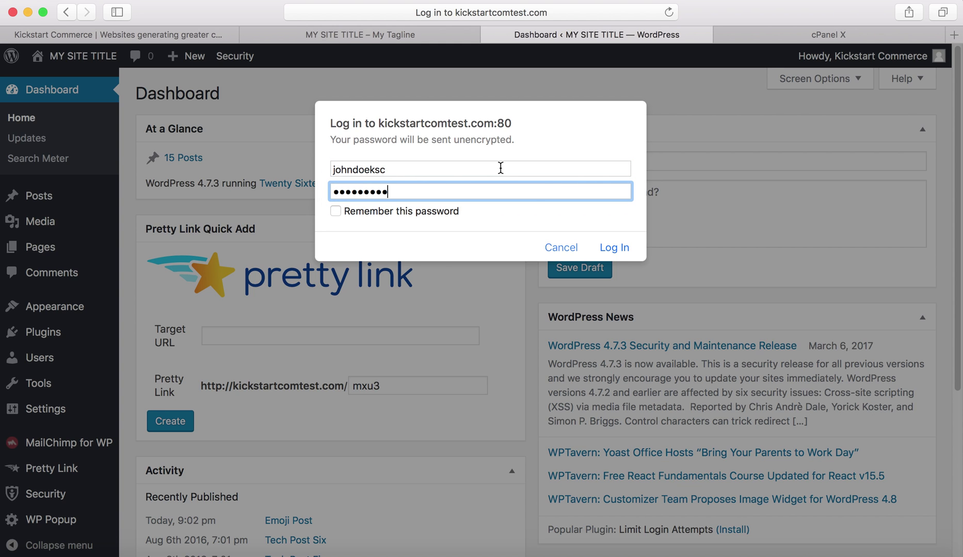
click(601, 248)
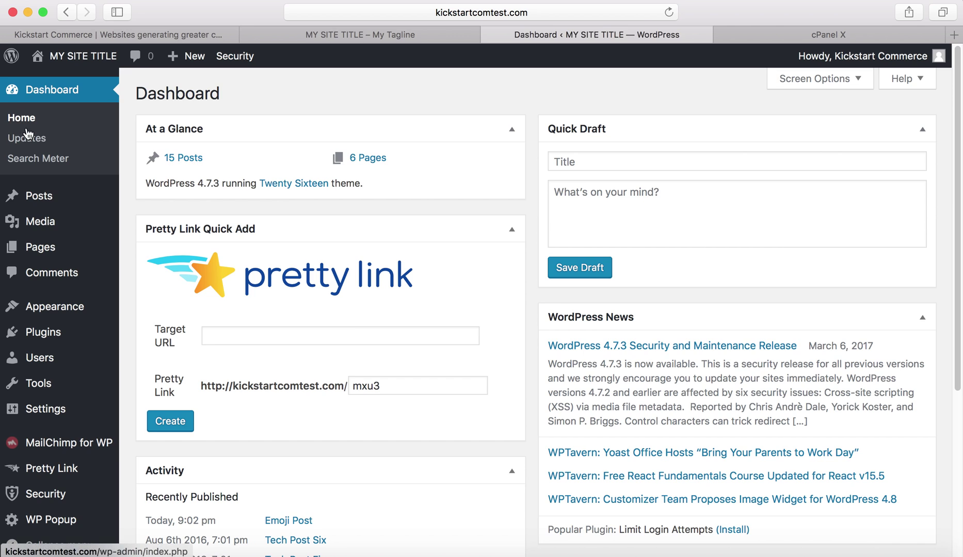
click(47, 197)
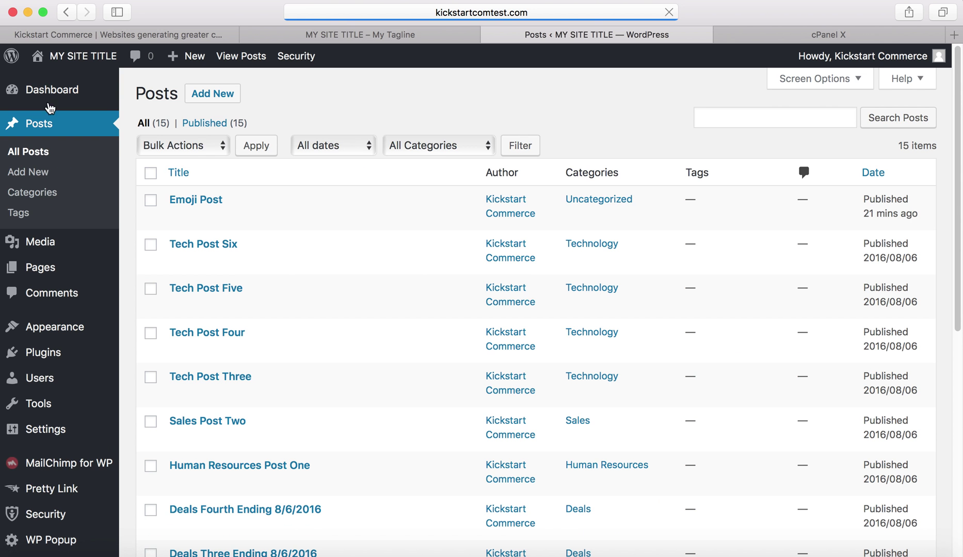
Return to the WordPress dashboard, then switch to the cPanel folder list showing wp-admin locked.
click(53, 89)
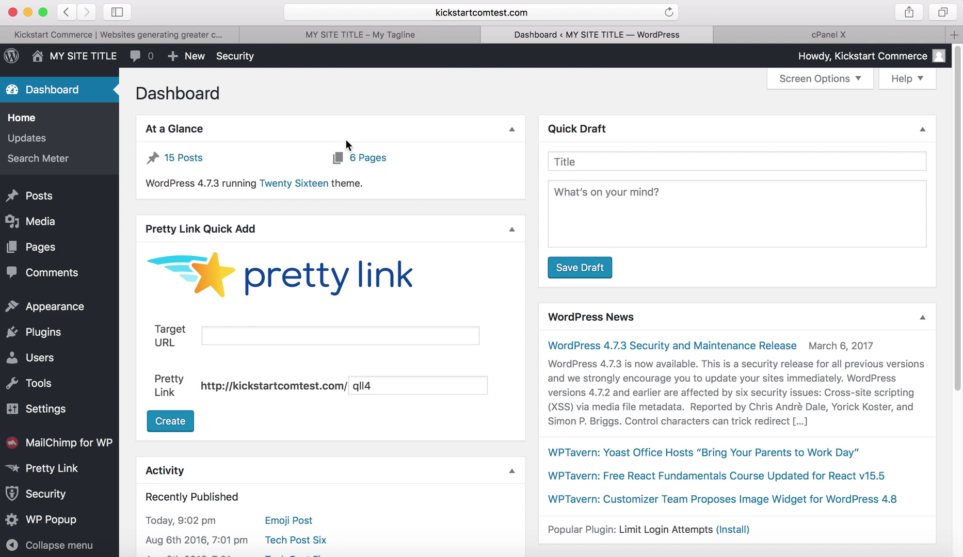
click(778, 39)
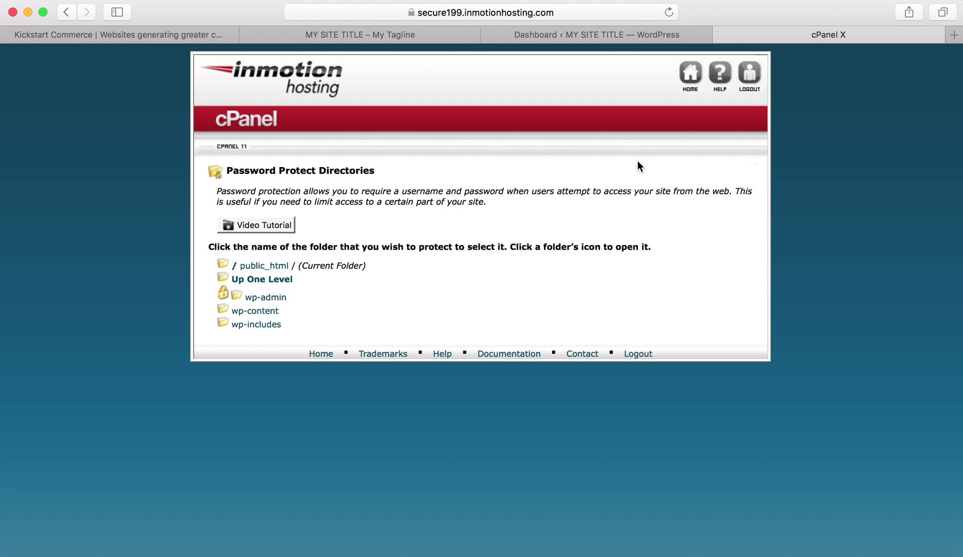
From the cPanel home page, reopen wp-admin's Password Protect Directories settings.
click(692, 74)
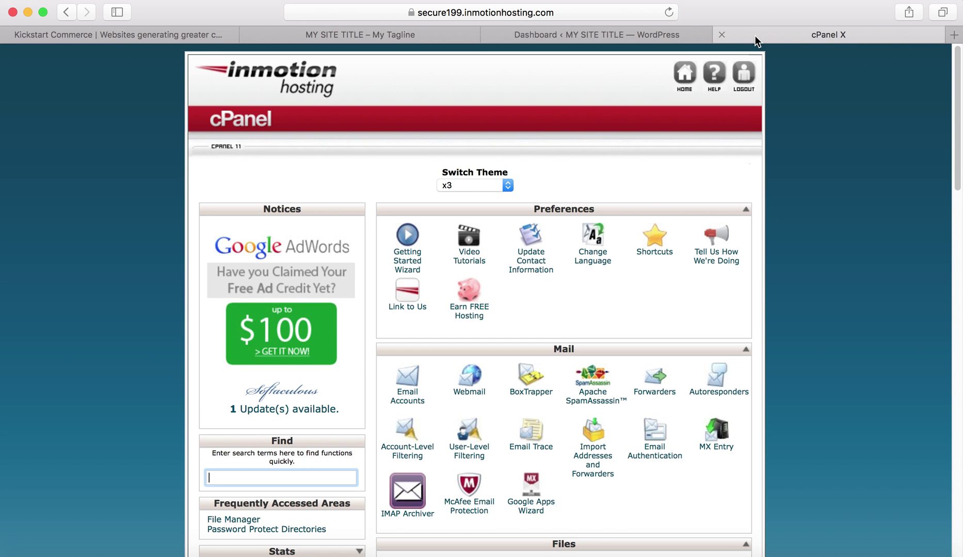
scroll(590, 268, down, 5)
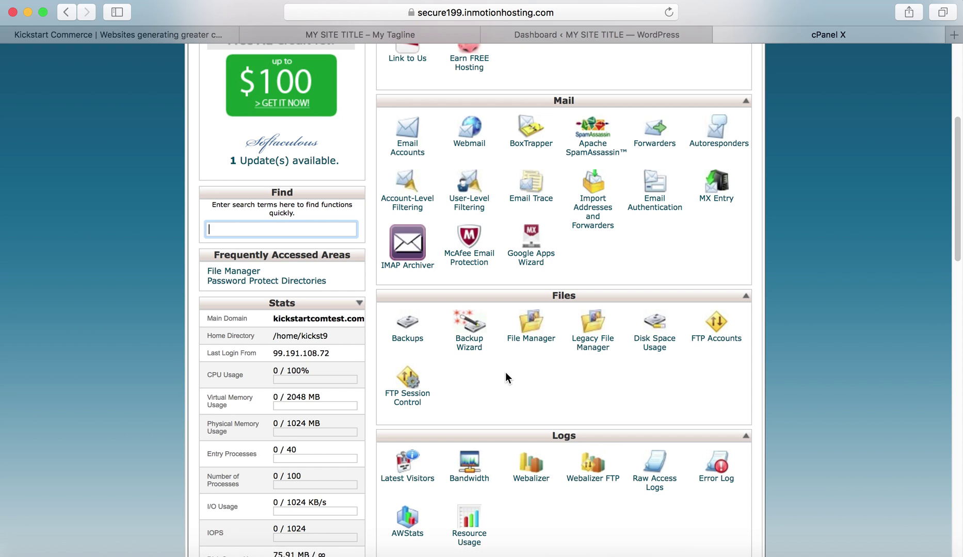
scroll(506, 372, down, 6)
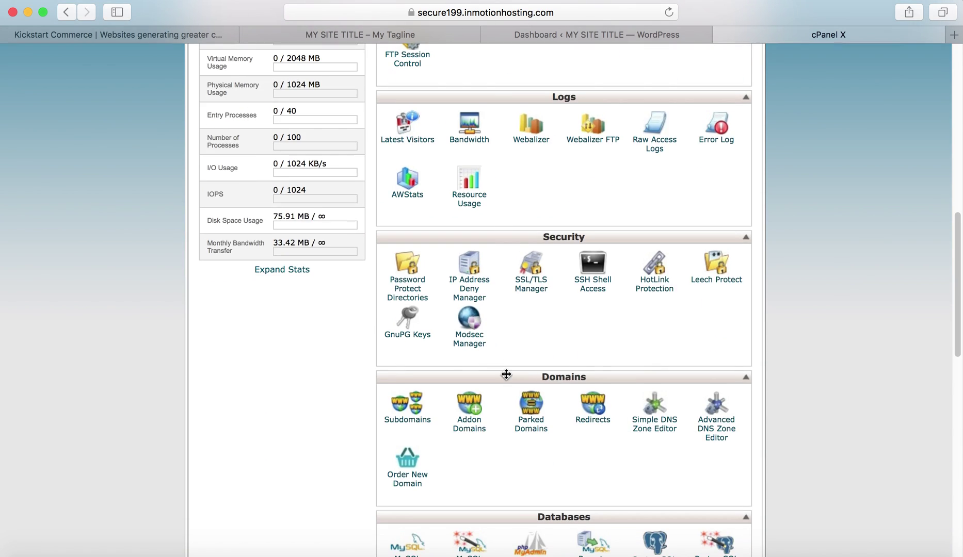
click(413, 288)
click(471, 403)
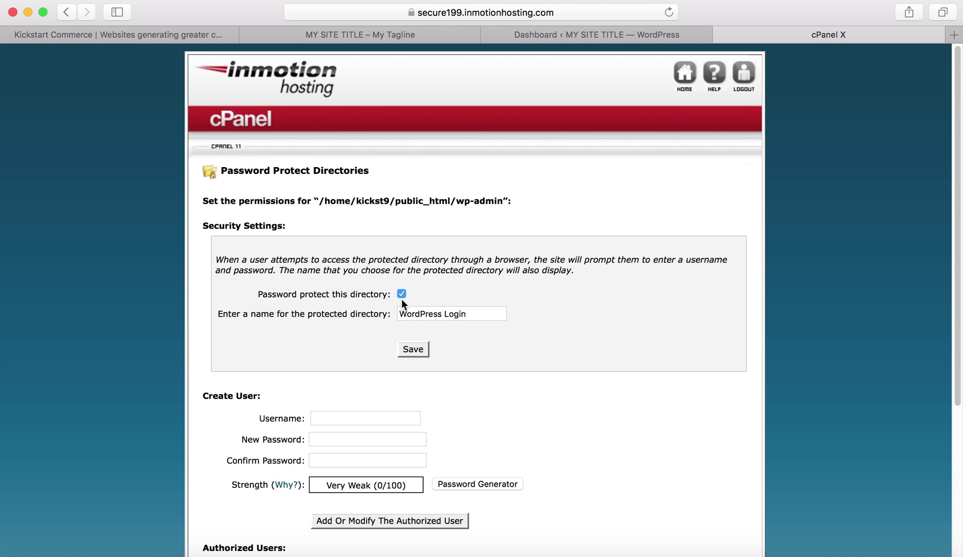
Uncheck password protection for wp-admin, save, and return to the public_html folder list.
click(401, 295)
scroll(372, 316, down, 5)
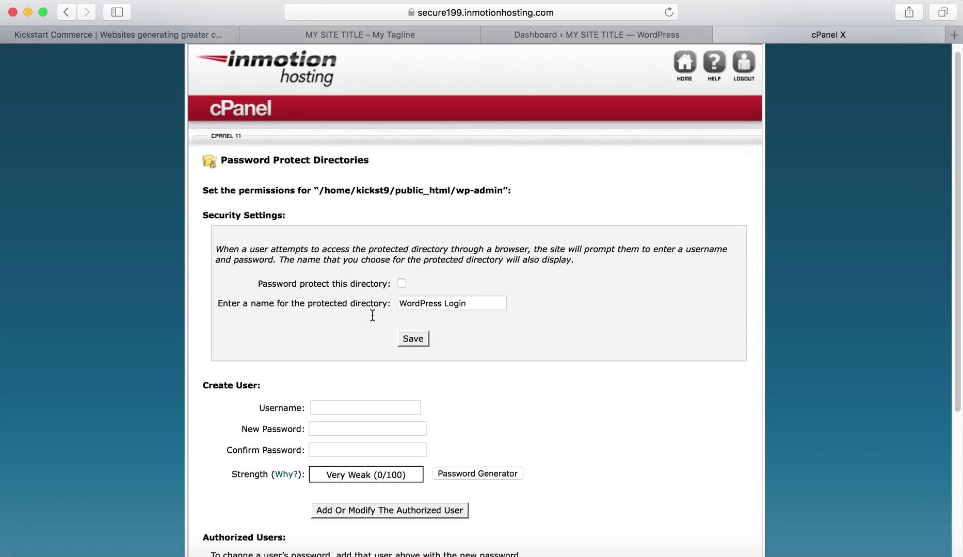
click(416, 133)
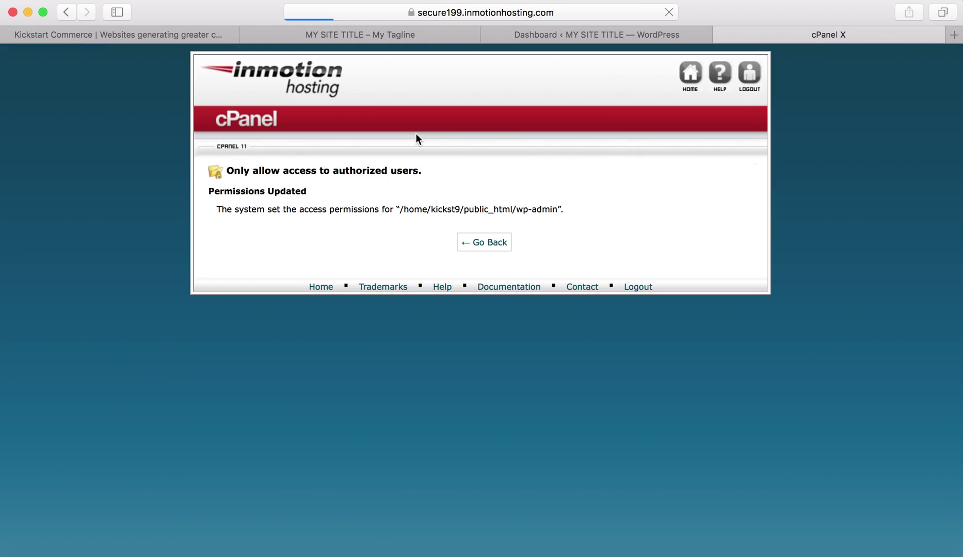
click(489, 246)
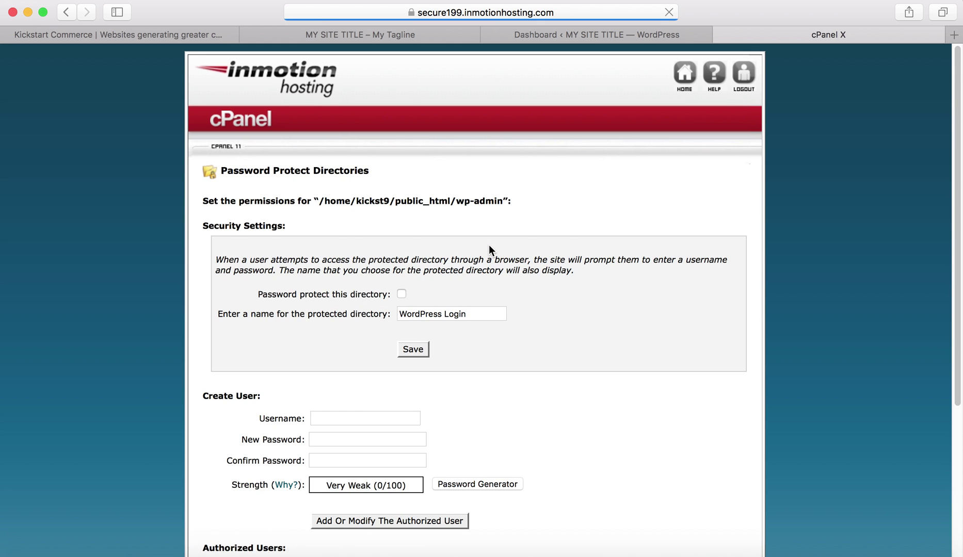
scroll(520, 317, down, 5)
click(475, 501)
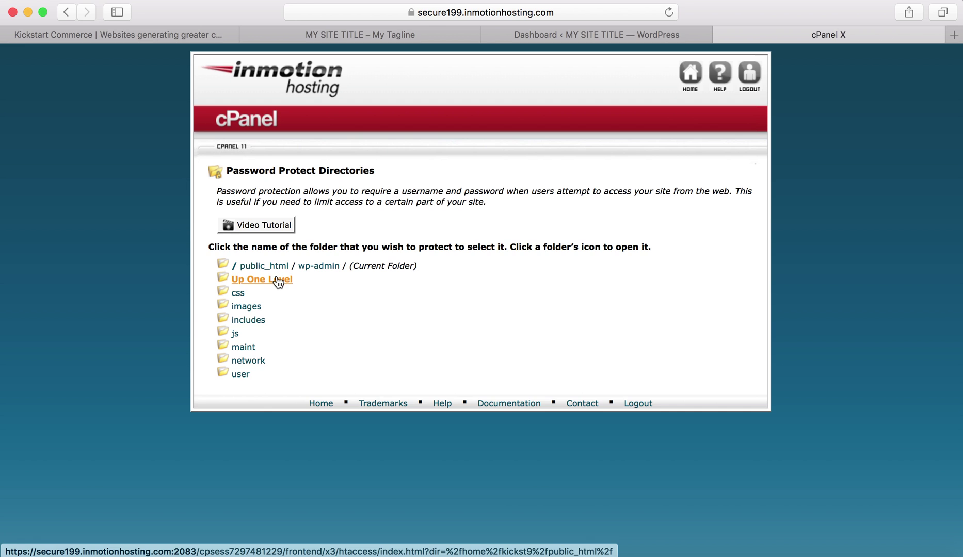
click(277, 280)
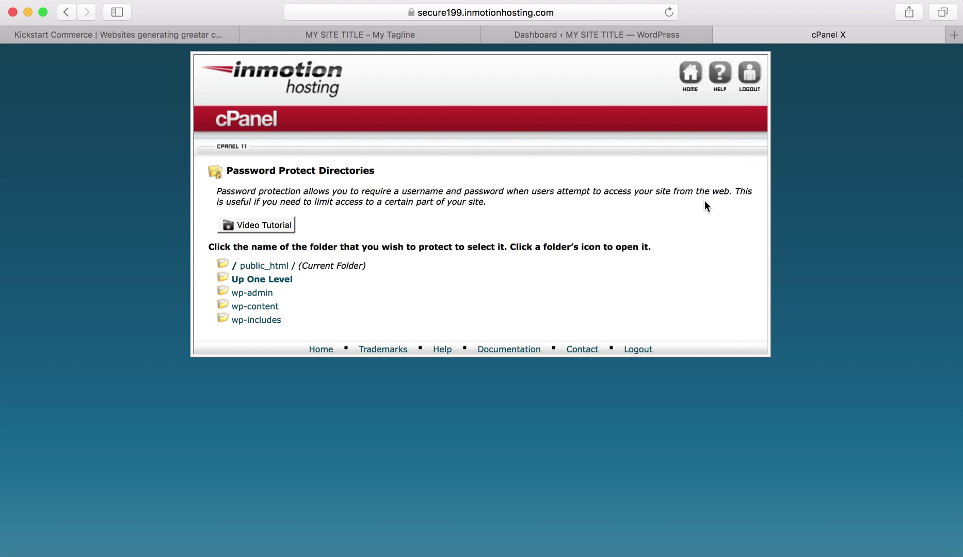
Reload the WordPress dashboard and open Security > Settings from the sidebar.
click(652, 35)
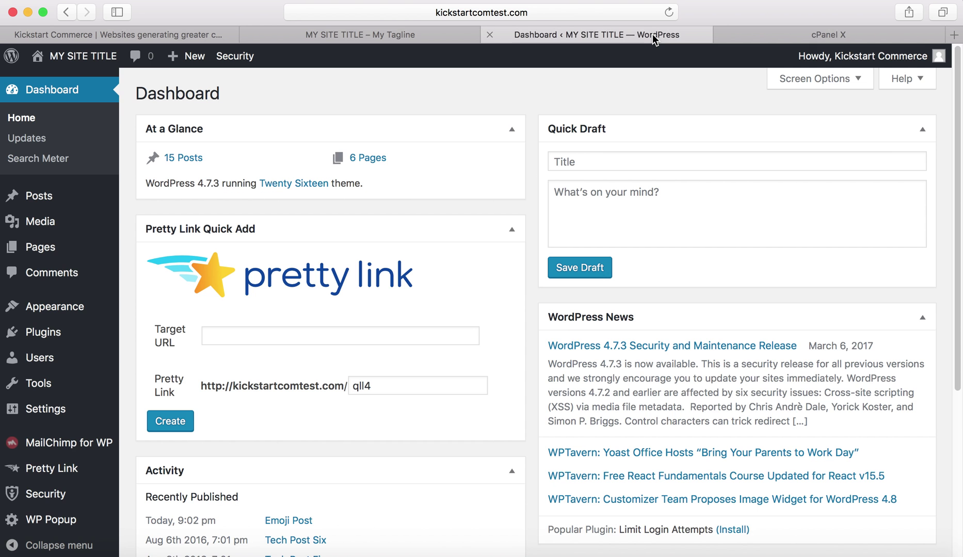
click(93, 97)
mouse_move(63, 495)
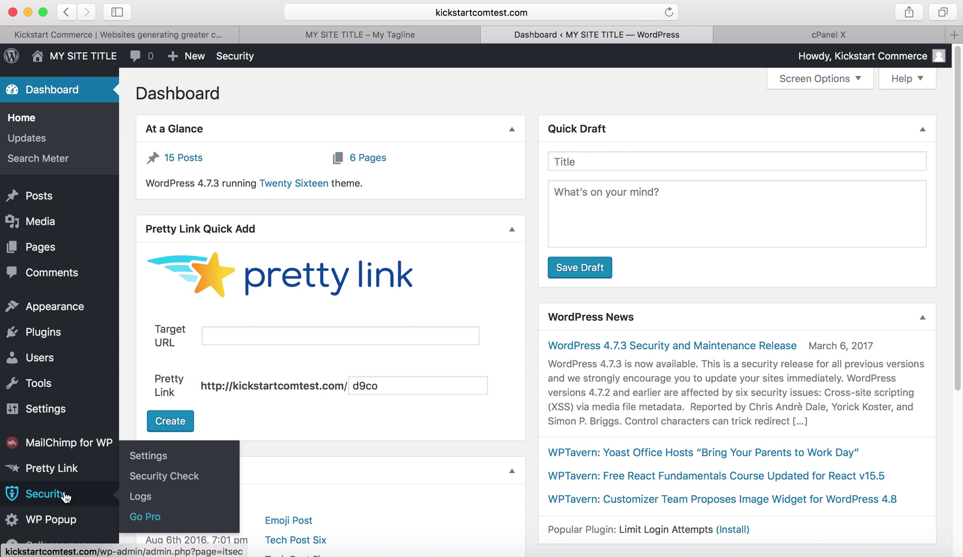
click(149, 457)
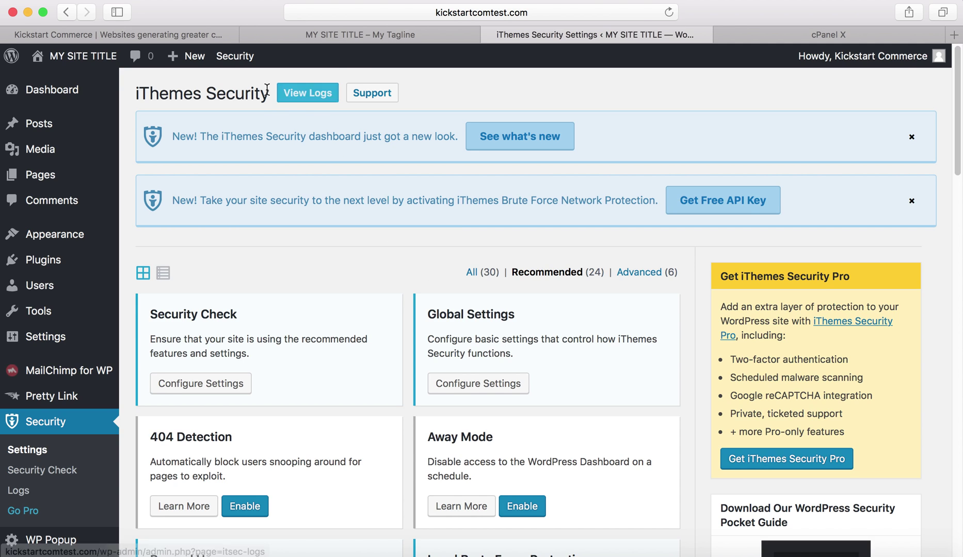
Highlight the iThemes Security settings page heading.
drag(269, 92, 135, 88)
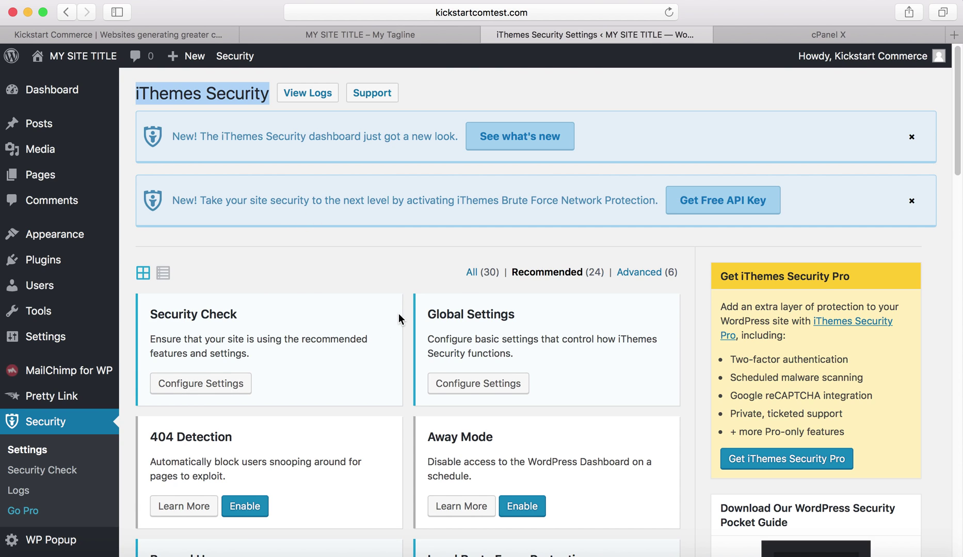
Filter iThemes Security to Advanced modules and enable Hide Backend.
click(649, 272)
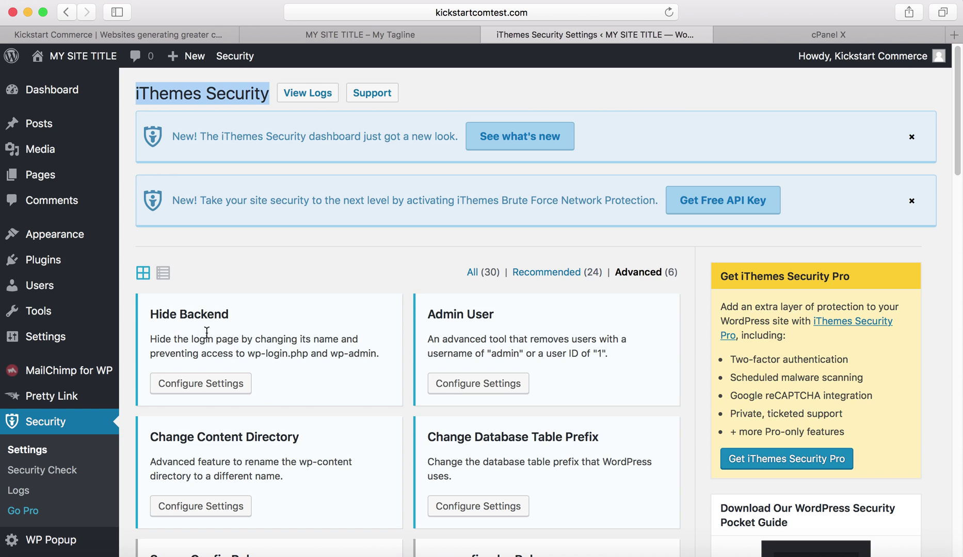
click(215, 384)
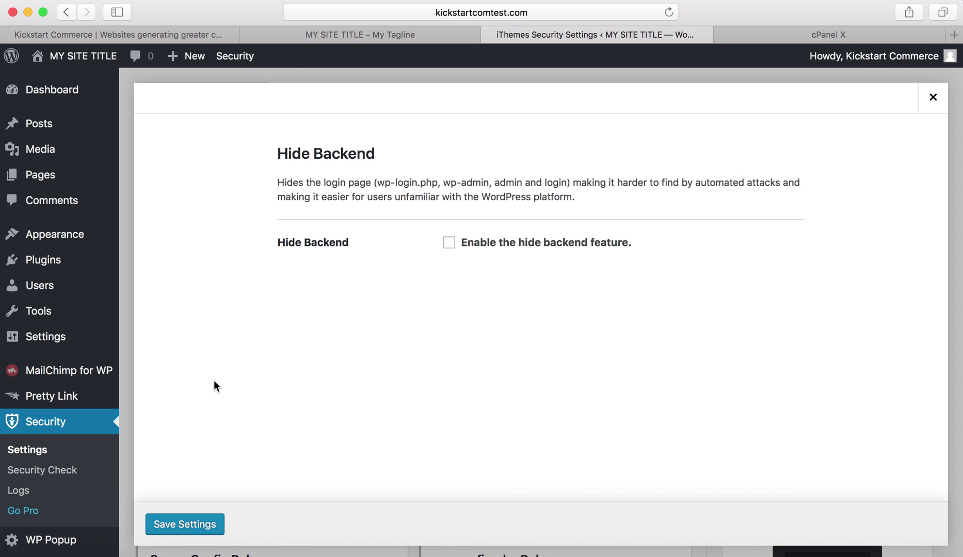
click(449, 244)
scroll(452, 247, down, 3)
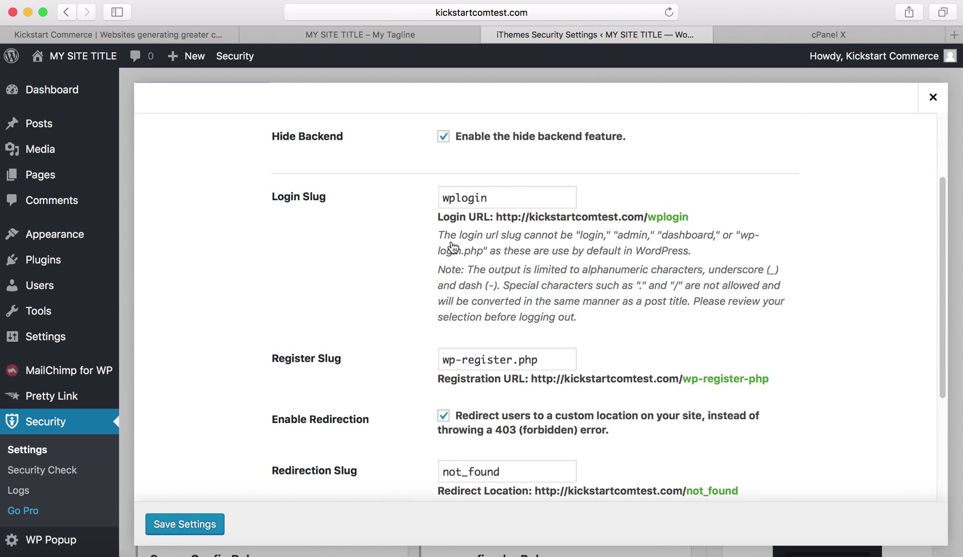
Replace the Login Slug 'wplogin' with 'ksc-mgr'.
click(509, 197)
drag(510, 196, 439, 195)
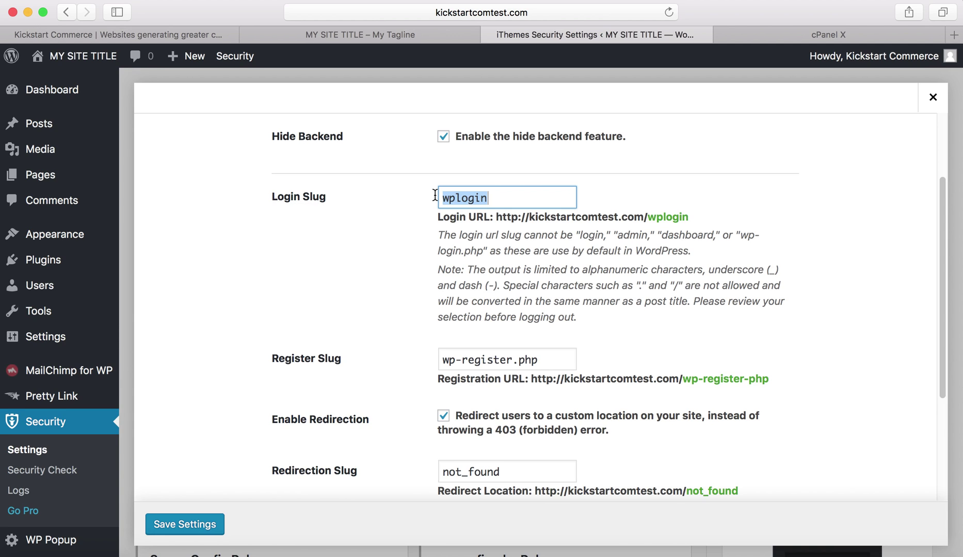
text(ks)
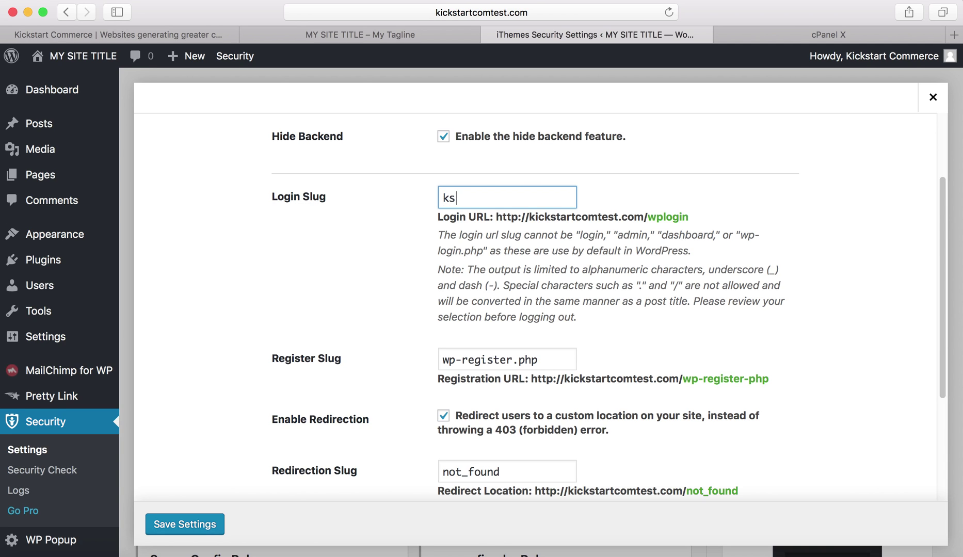
text(c)
text(a)
drag(490, 252, 447, 234)
drag(522, 194, 445, 189)
key(BackSpace)
text(ksc)
text(-)
text(go)
key(BackSpace)
key(BackSpace)
text(mgr)
scroll(550, 363, down, 1)
scroll(550, 362, down, 3)
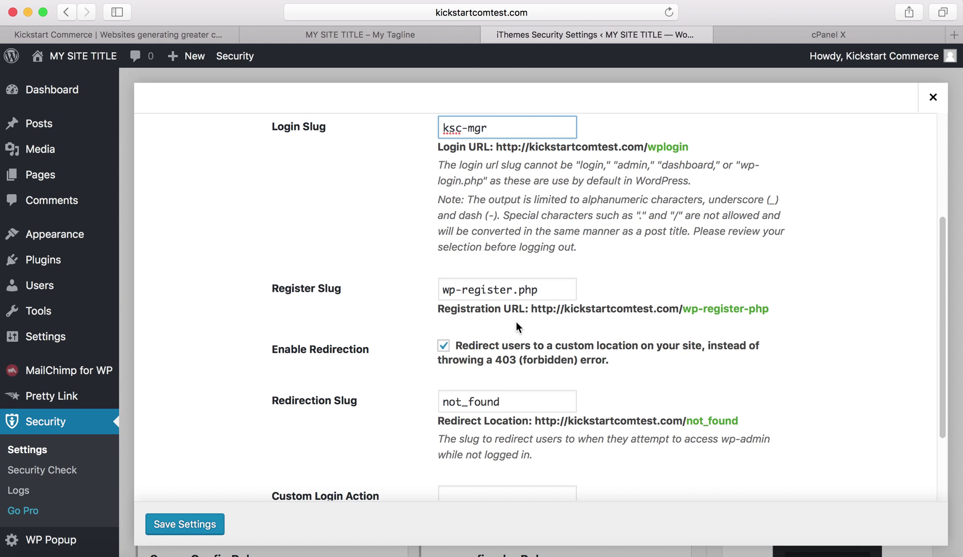
scroll(516, 322, up, 1)
scroll(516, 321, up, 3)
scroll(516, 321, down, 2)
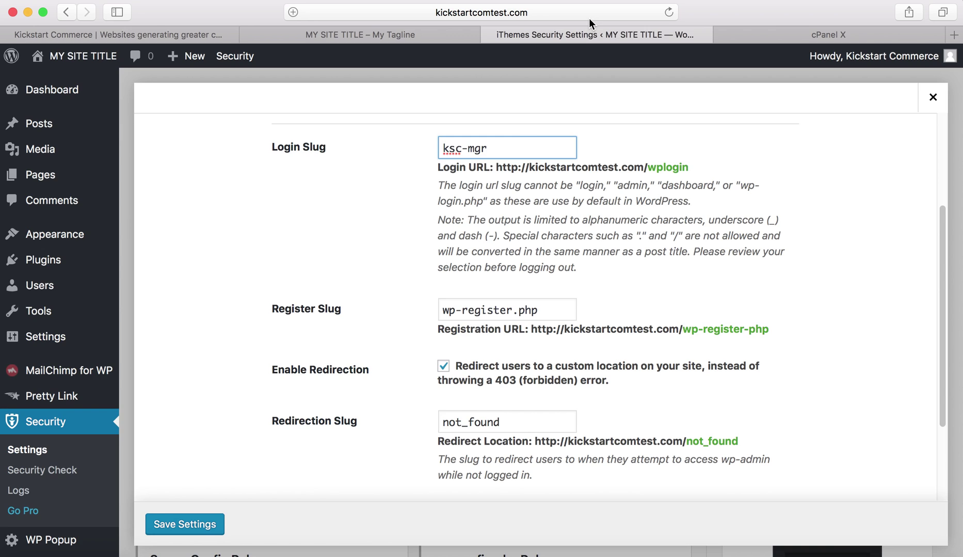
drag(486, 149, 433, 142)
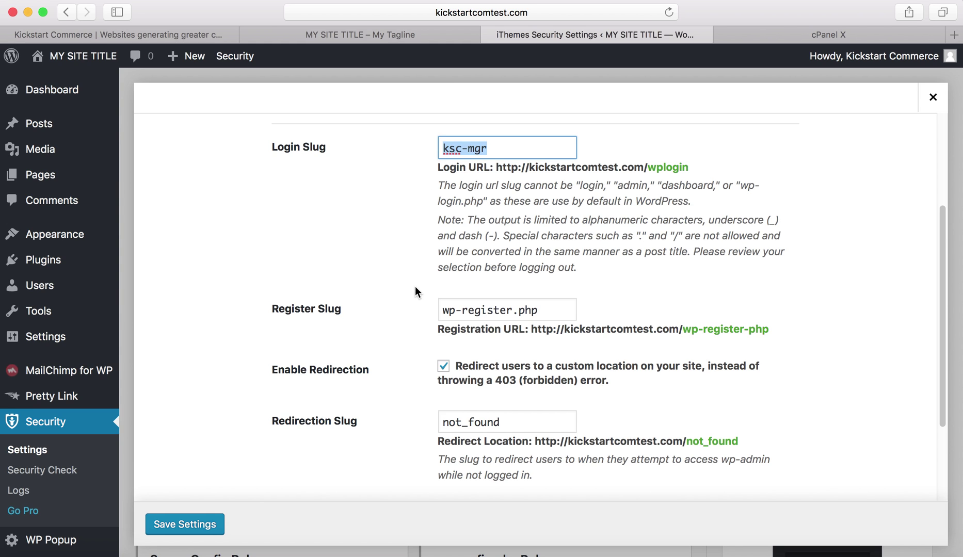
scroll(416, 287, down, 5)
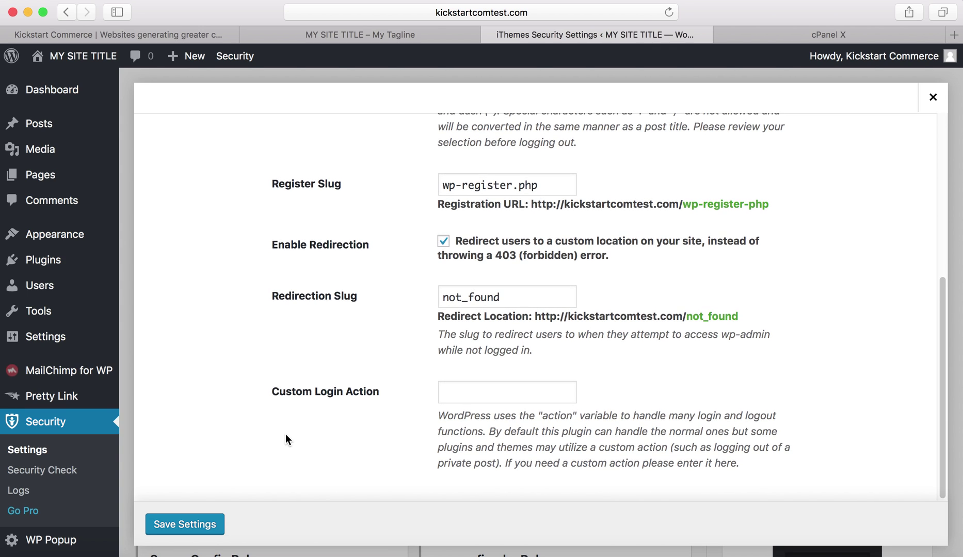
click(206, 525)
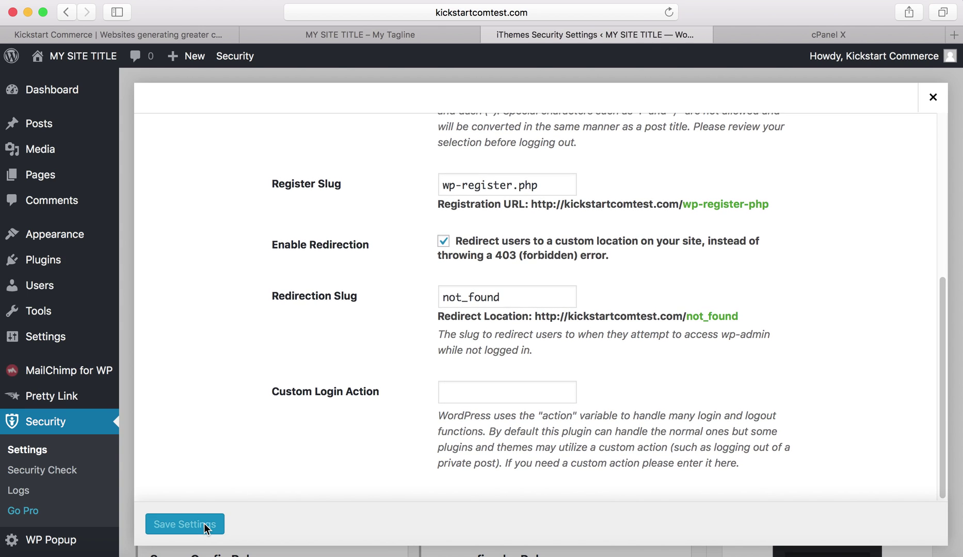
Review the save confirmation and highlight the new login URL kickstartcomtest.com/ksc-mgr.
scroll(302, 381, up, 10)
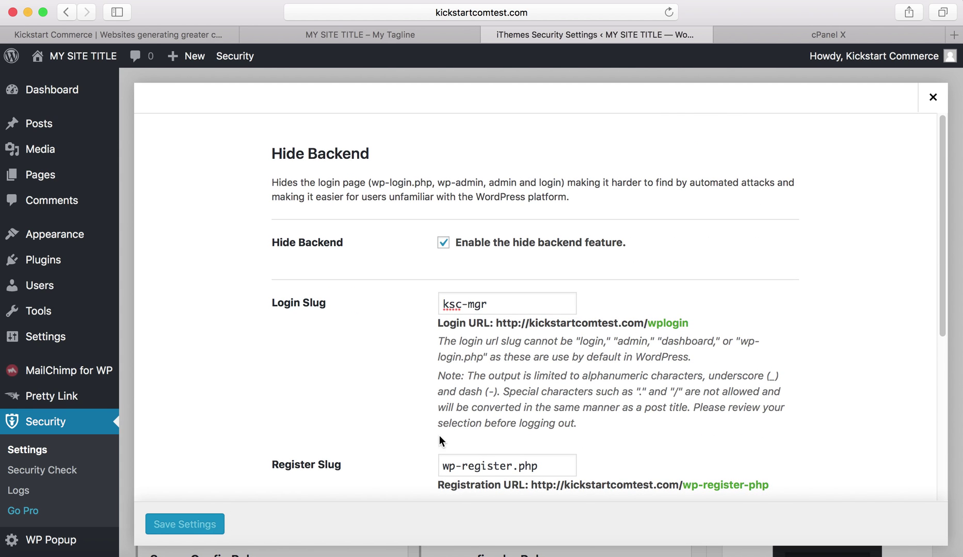
scroll(441, 423, down, 2)
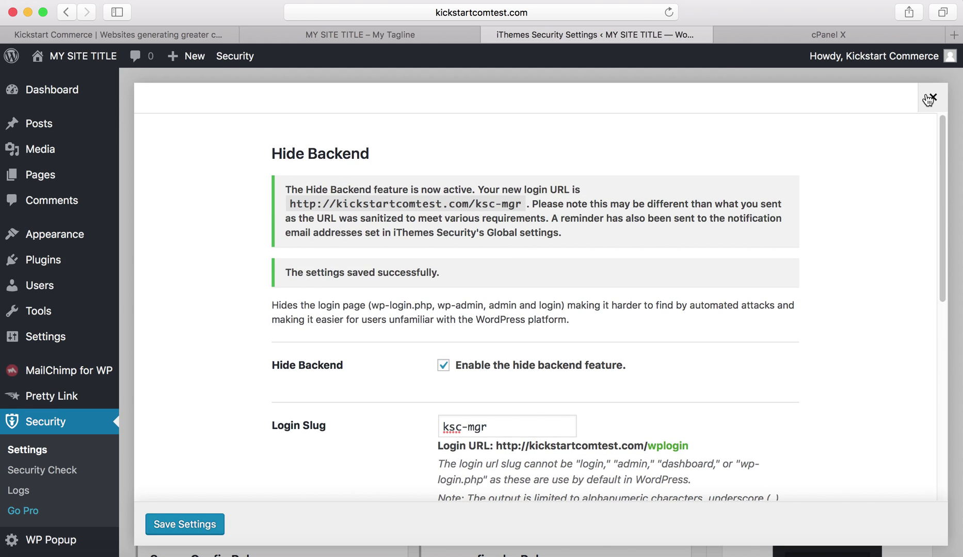
scroll(798, 201, down, 7)
scroll(736, 216, up, 3)
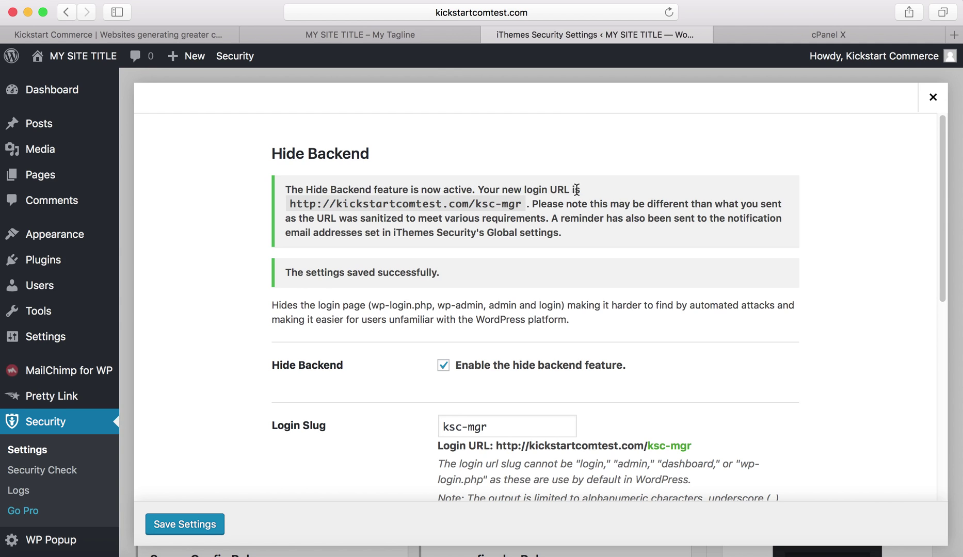
drag(521, 205, 289, 208)
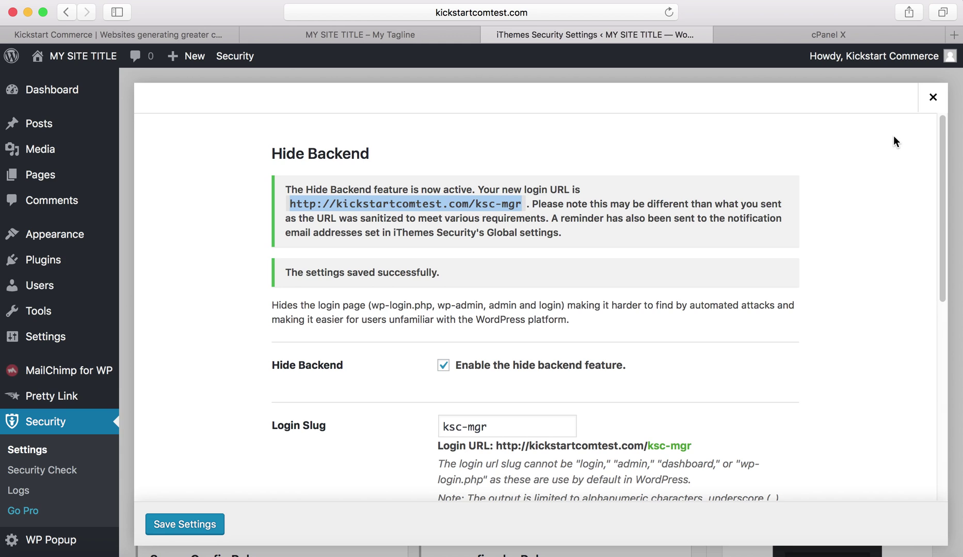
Close Hide Backend, log out, and make two failed login attempts with the wrong username.
click(932, 97)
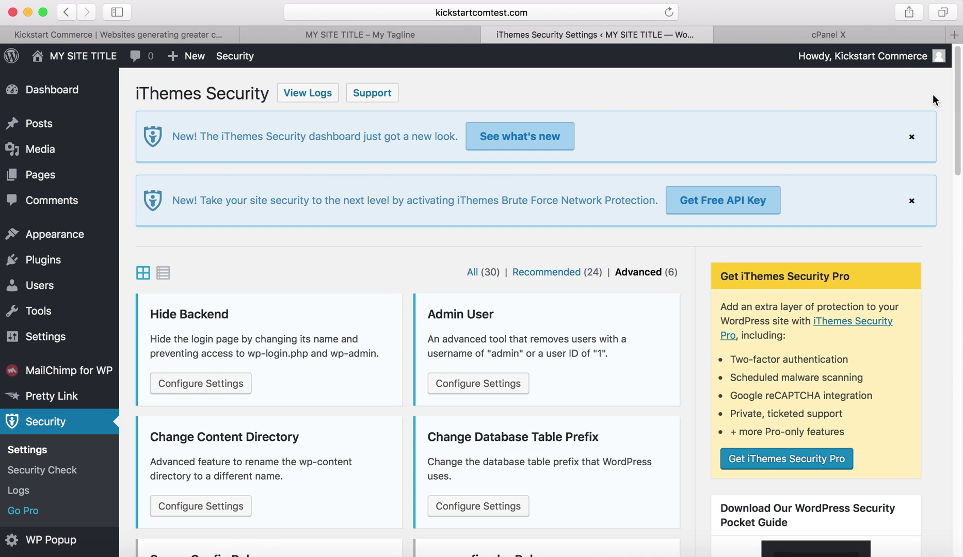
mouse_move(911, 61)
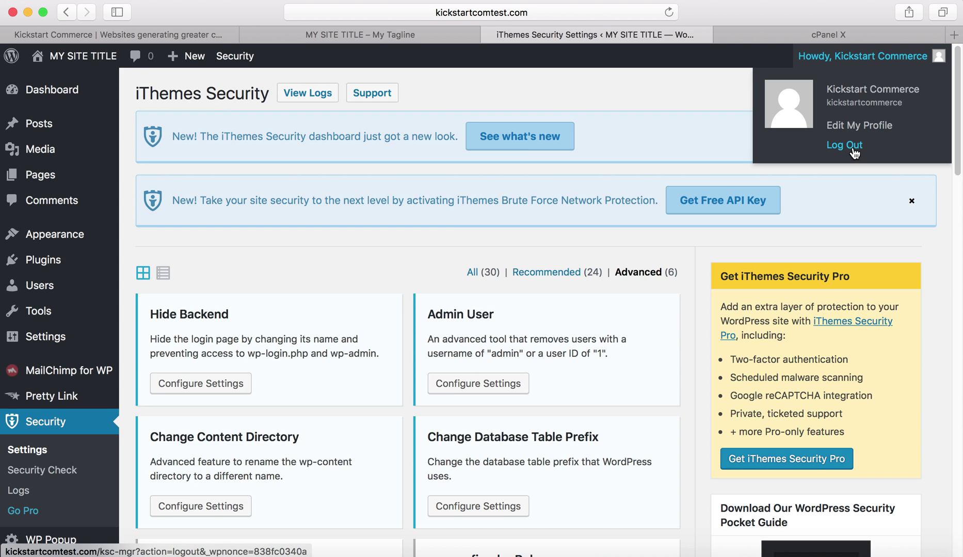
click(854, 151)
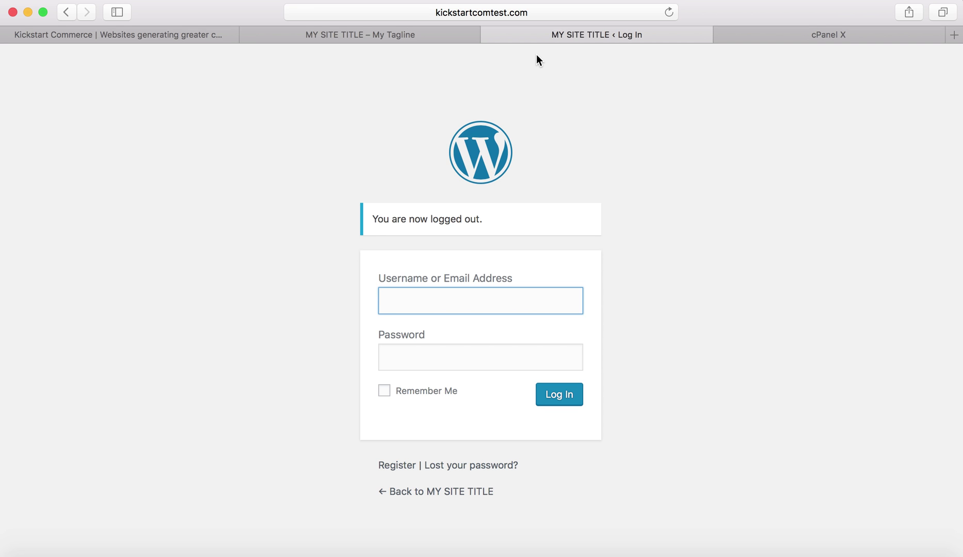
text(tutorialguy)
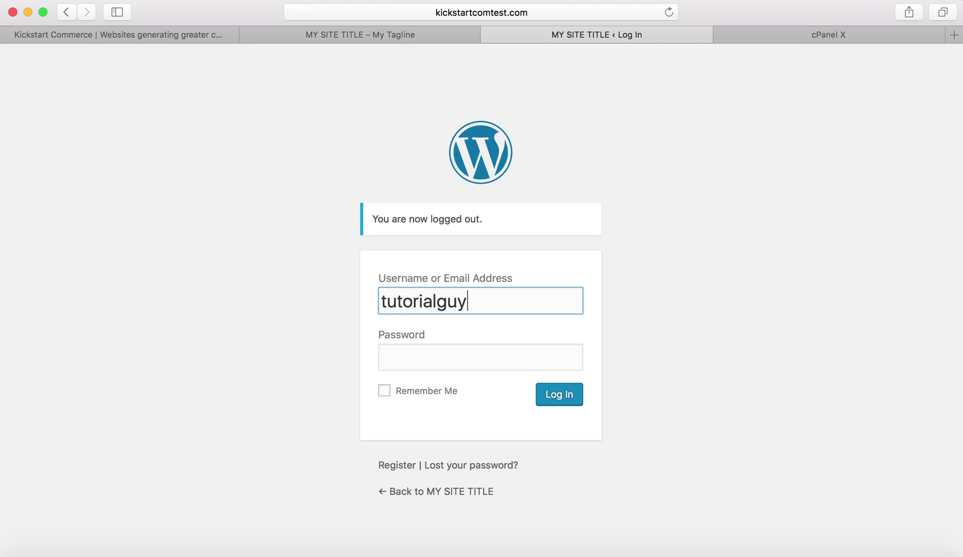
key(Tab)
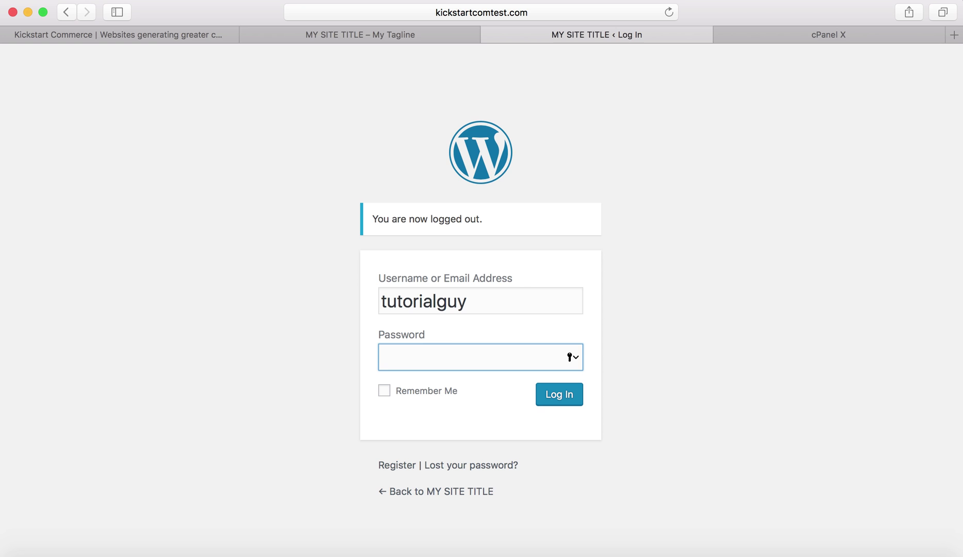
text(********)
key(Return)
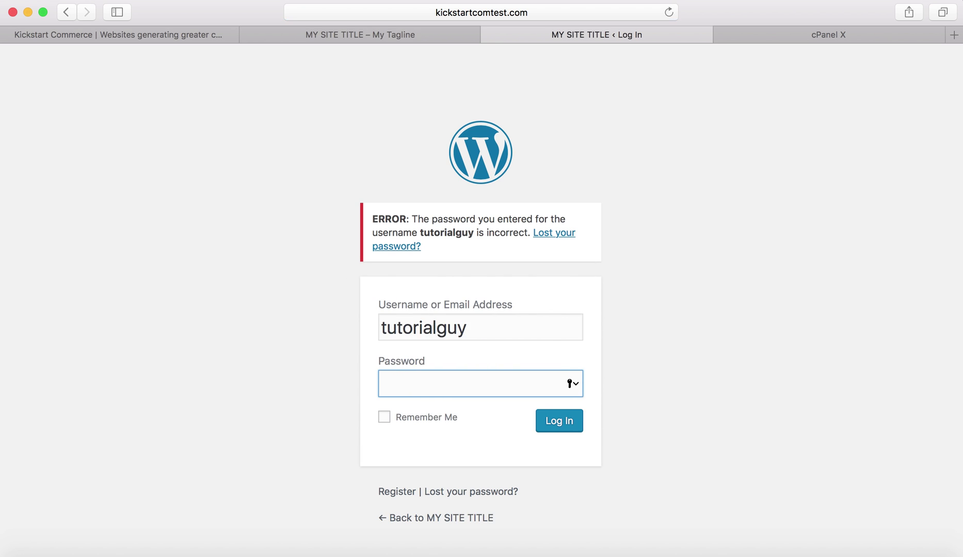
text(*********)
key(Return)
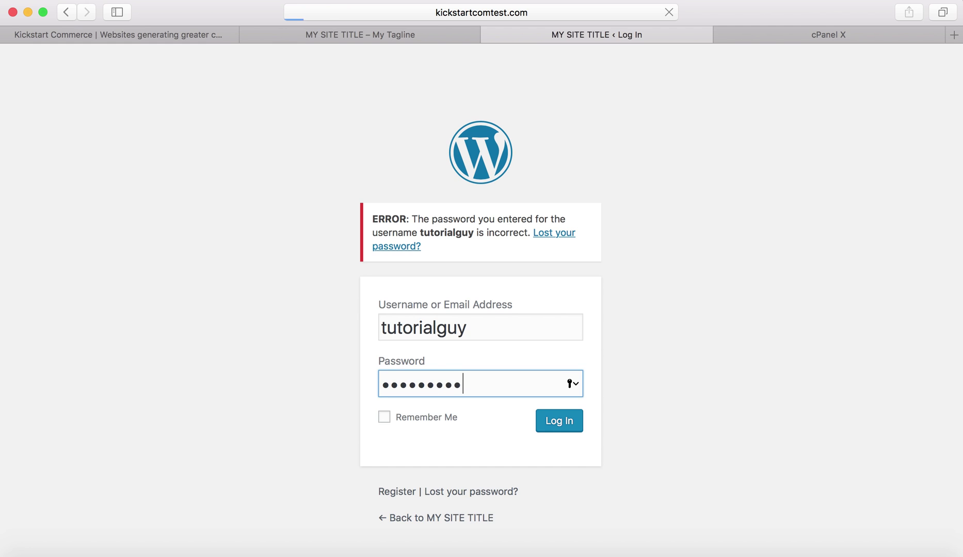
Sign in with the correct admin username and password to reach the Dashboard.
drag(516, 327, 339, 299)
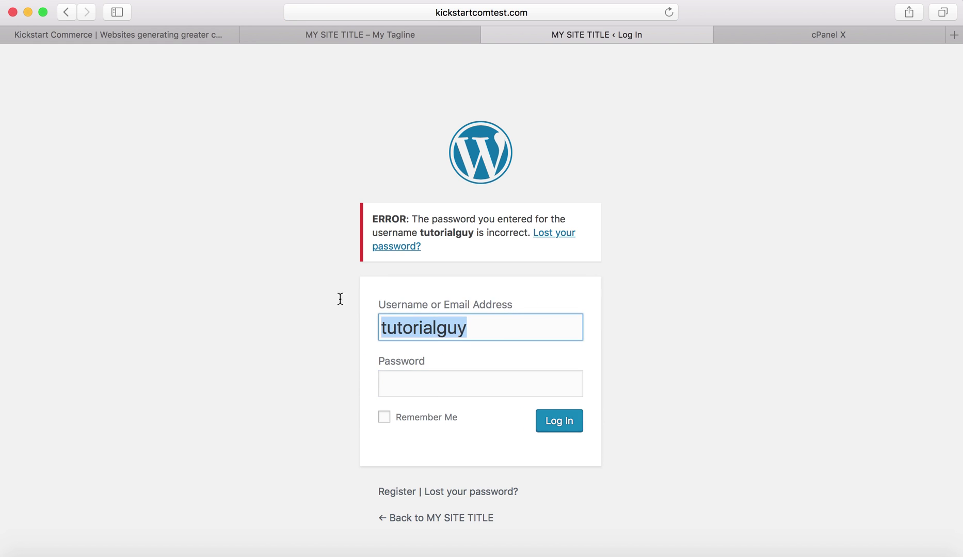
text(ki)
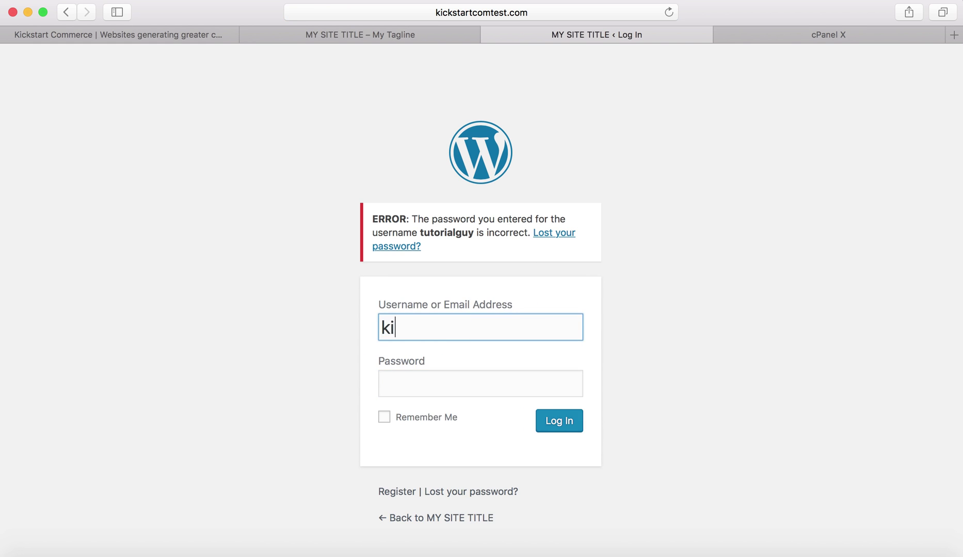
text(ckstartcommerce)
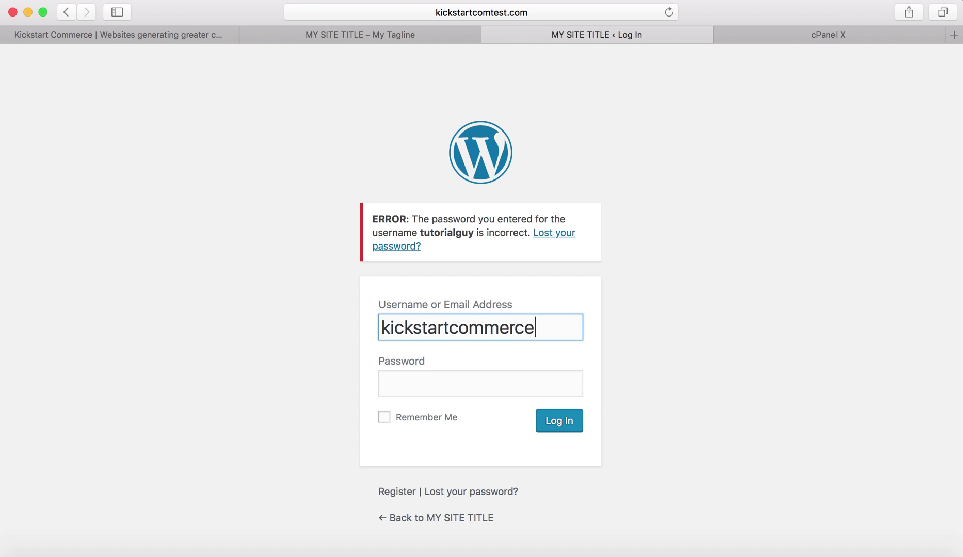
key(Tab)
text(********)
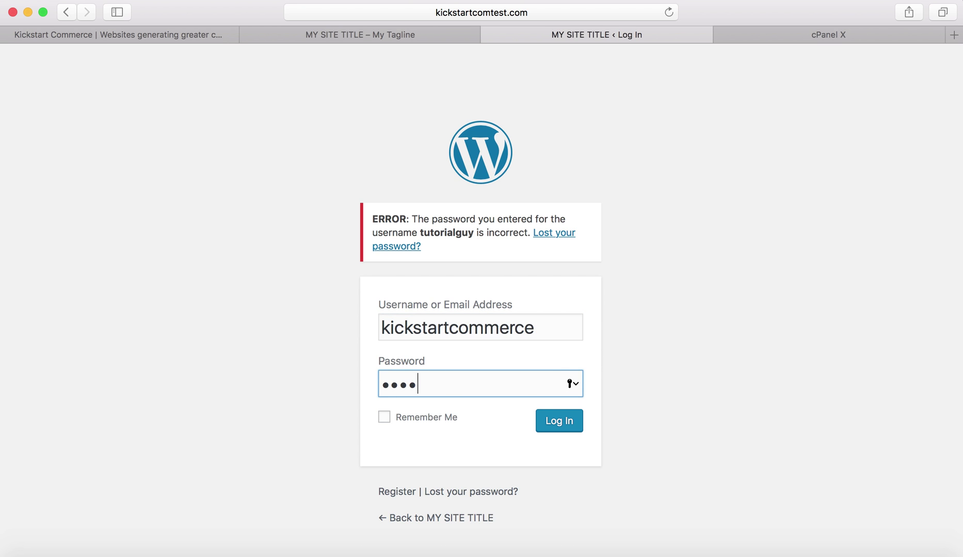
text(***)
key(Return)
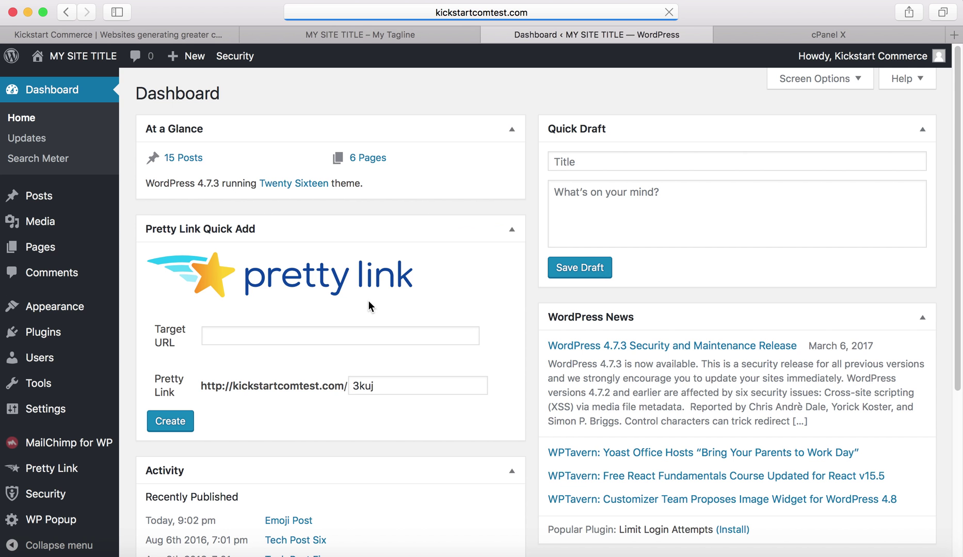
Log out of WordPress from the account menu.
click(541, 15)
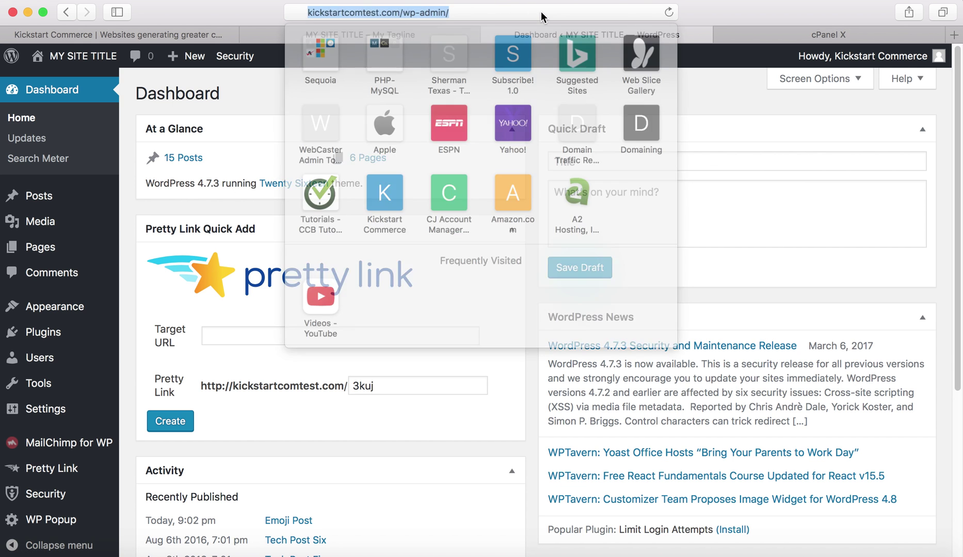
click(890, 60)
mouse_move(888, 62)
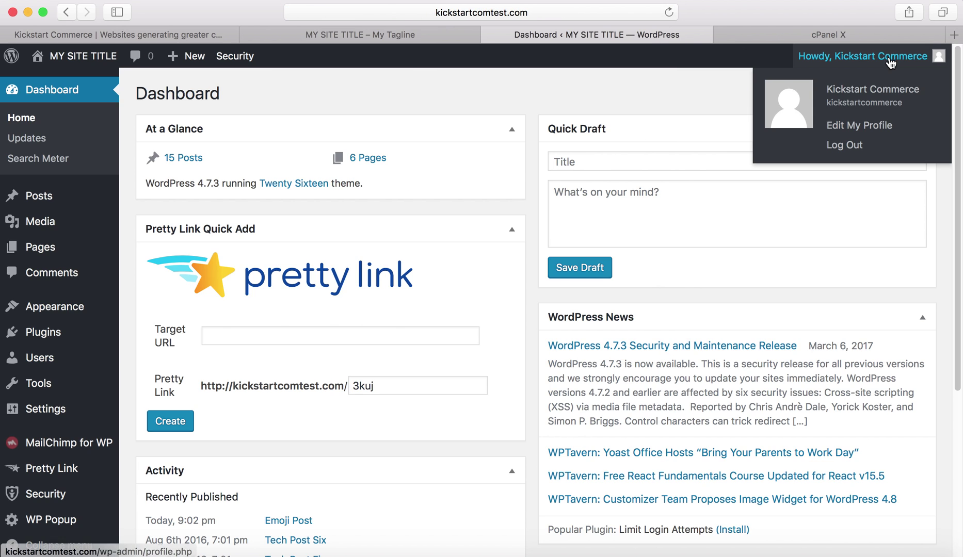
click(845, 146)
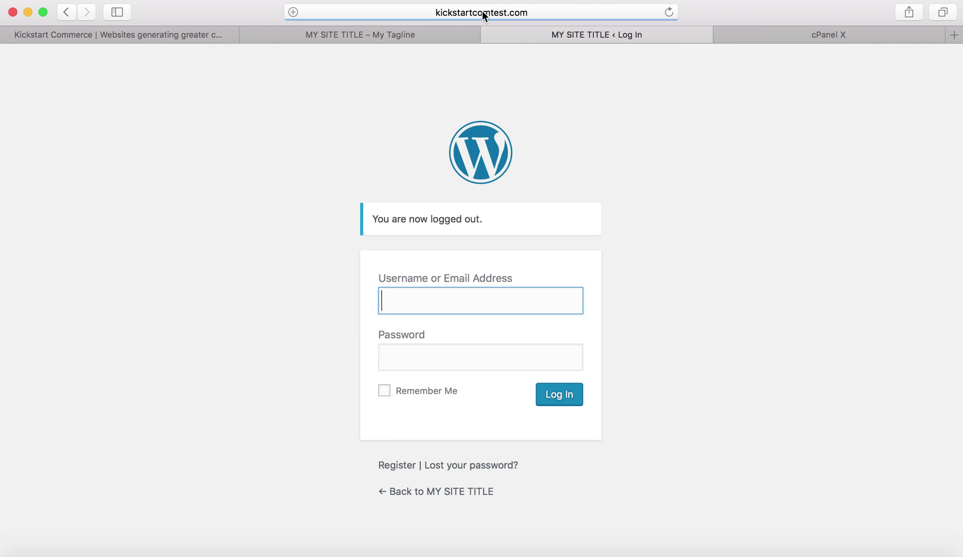
Load the bare kickstartcomtest.com/ksc-mgr address without the logged-out query.
click(482, 11)
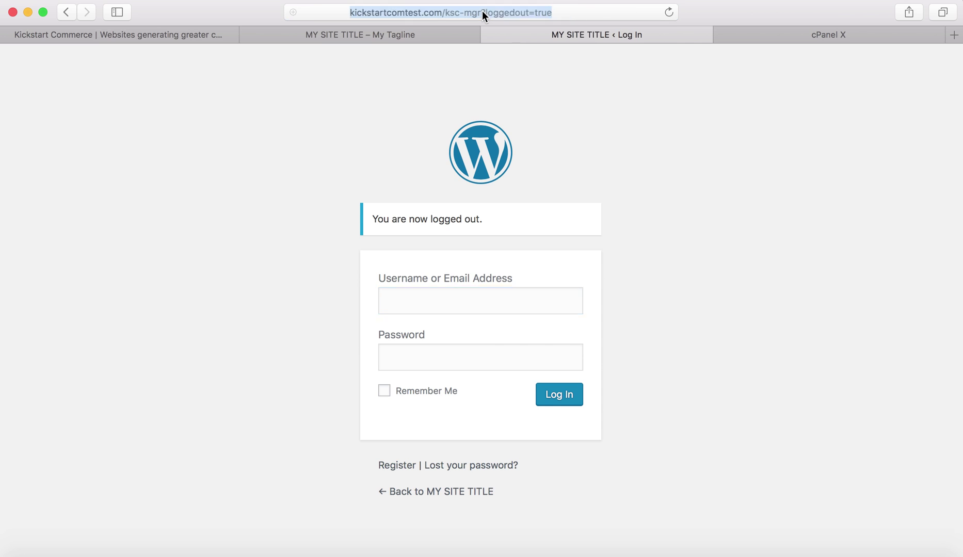
click(410, 13)
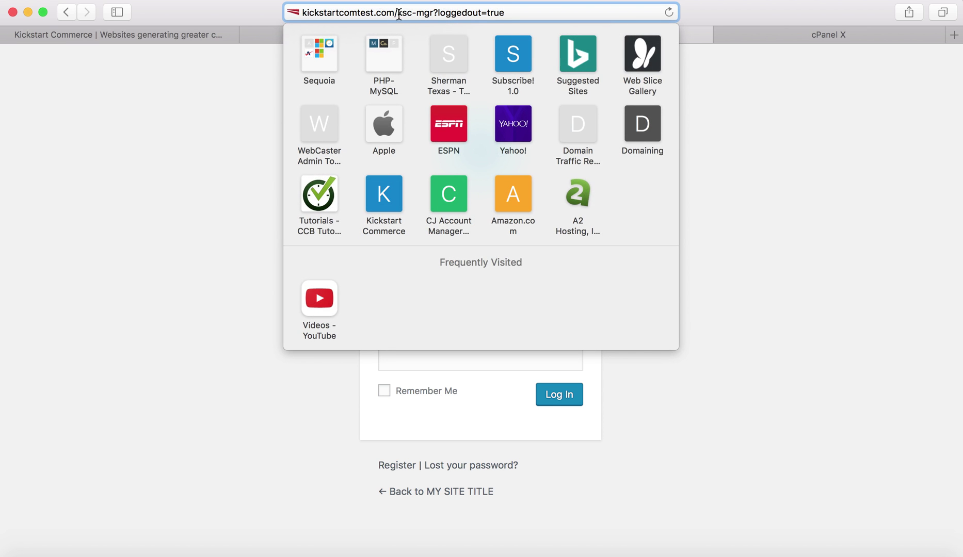
click(435, 12)
drag(434, 12, 579, 19)
key(BackSpace)
key(Return)
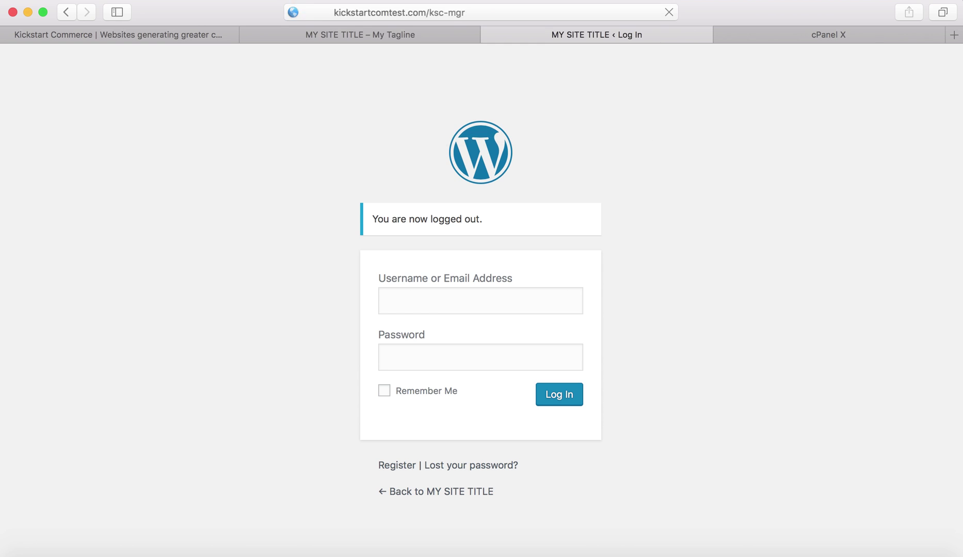
Go to kickstartcomtest.com/wp-admin and confirm it shows the not-found page.
click(556, 9)
key(super+c)
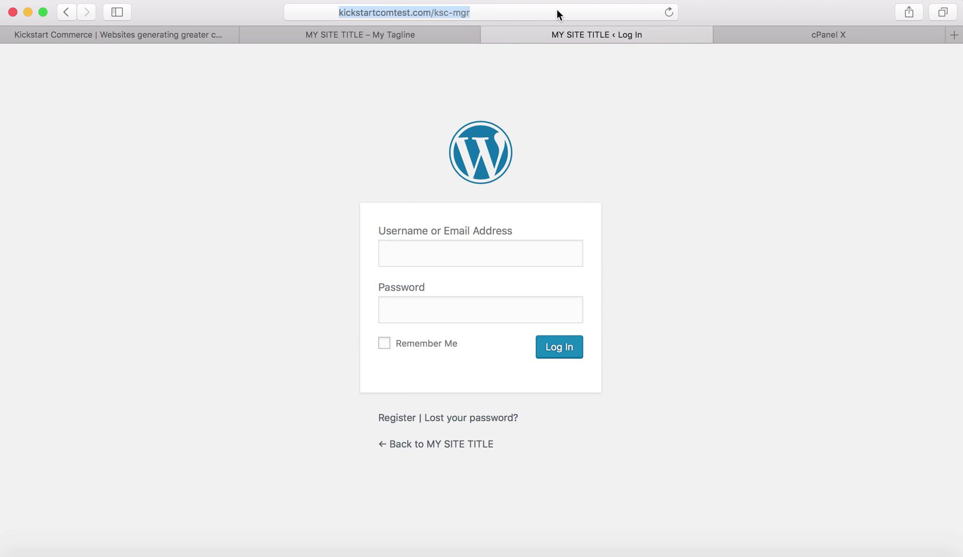
key(Right)
key(BackSpace)
key(BackSpace)
key(BackSpace)
key(BackSpace)
key(BackSpace)
key(BackSpace)
key(BackSpace)
key(BackSpace)
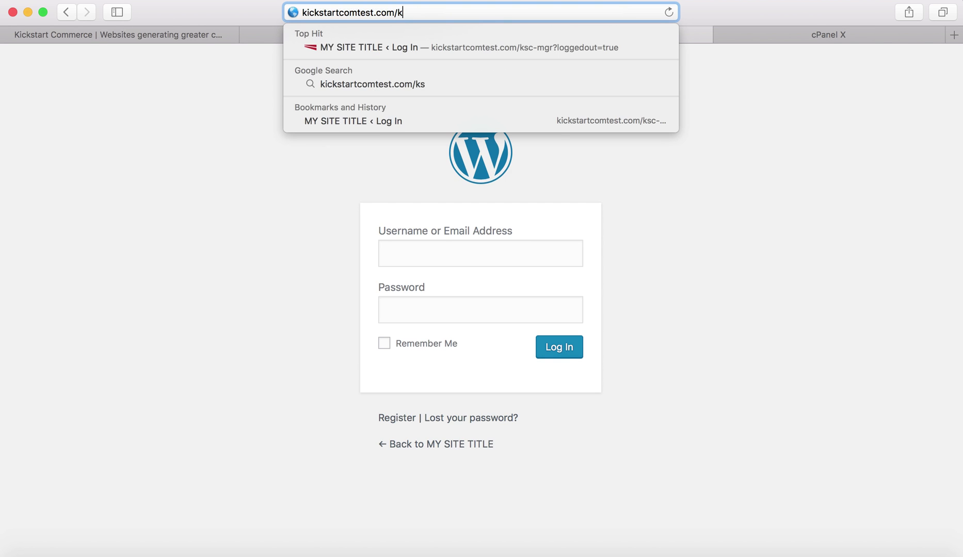
text(wp-admin)
key(Return)
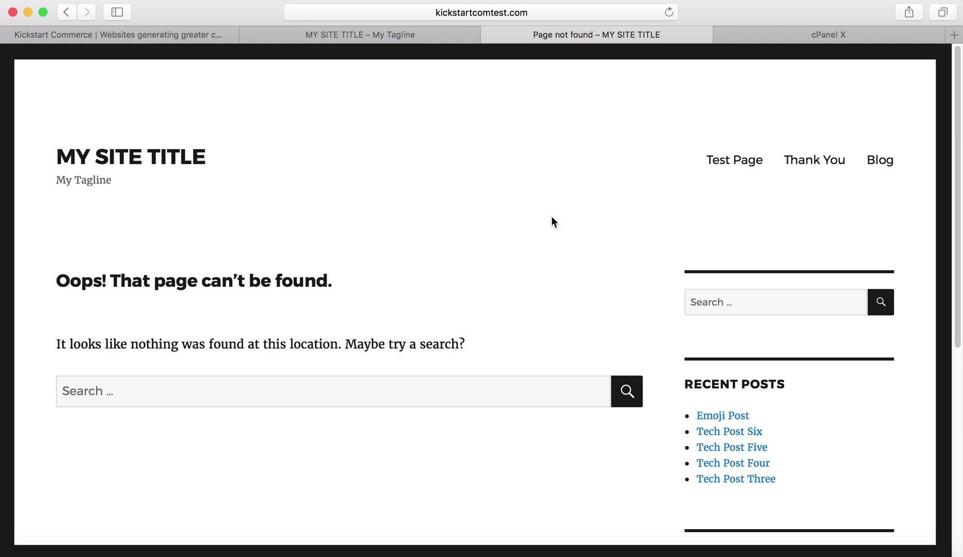
Load the custom login page at kickstartcomtest.com/ksc-mgr from the pasted address.
click(528, 13)
key(super+v)
key(Return)
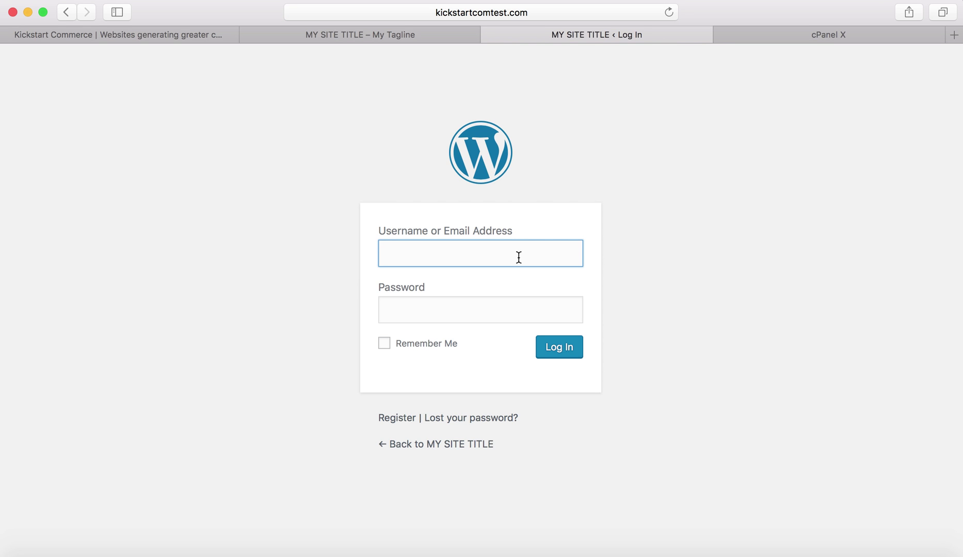
Log in with the admin username and password.
text(a)
key(BackSpace)
text(kickstartcomm)
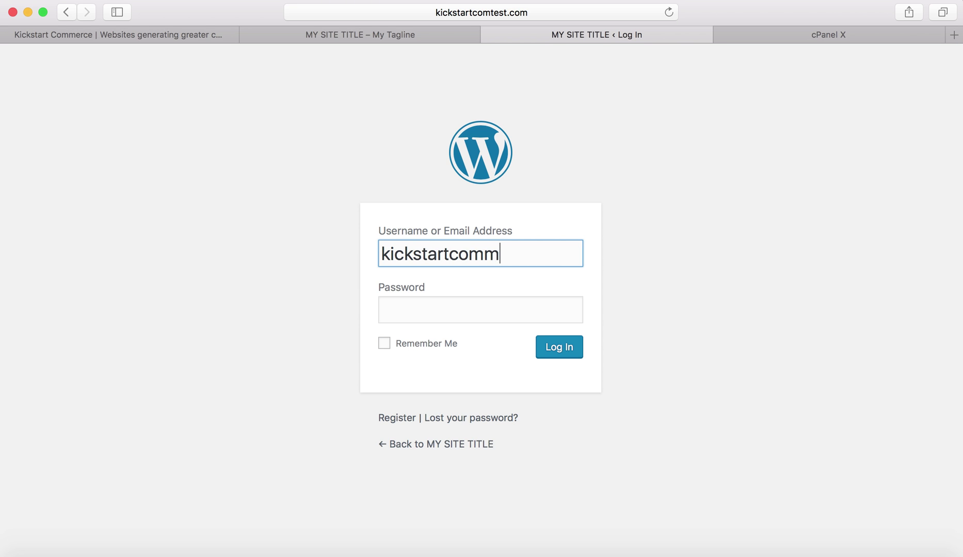
text(erce.c)
key(BackSpace)
key(BackSpace)
key(Tab)
text(********)
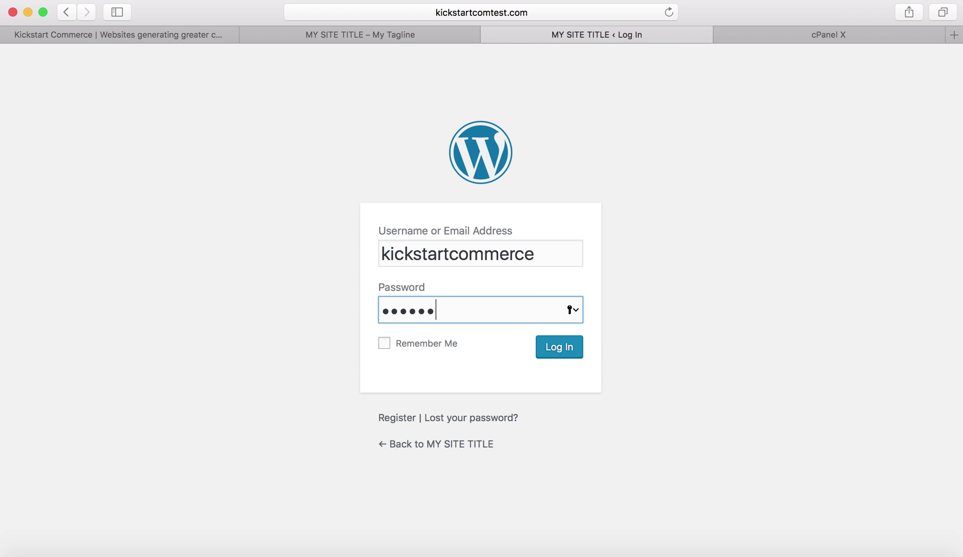
text(***)
key(Return)
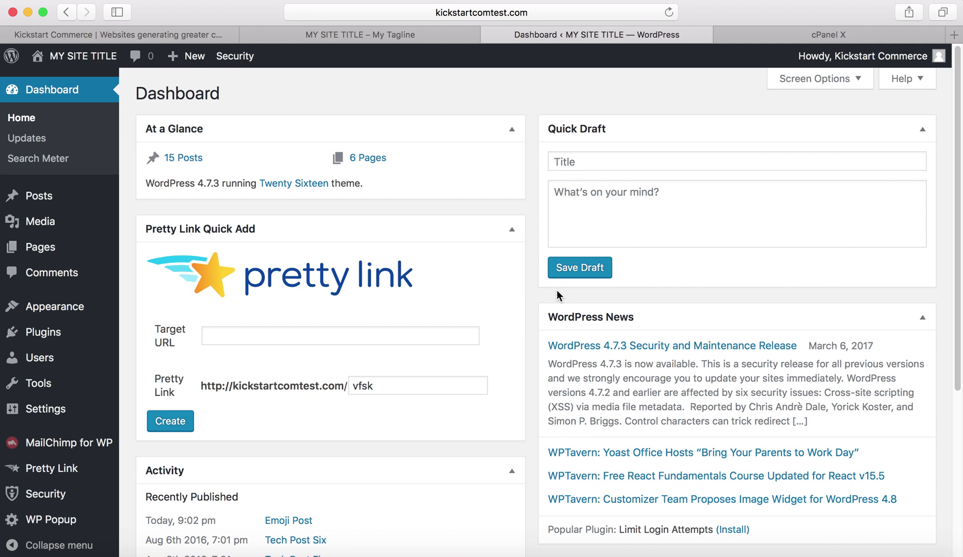
Reopen iThemes Security's Advanced Hide Backend settings and review the ksc-mgr Login Slug.
click(61, 495)
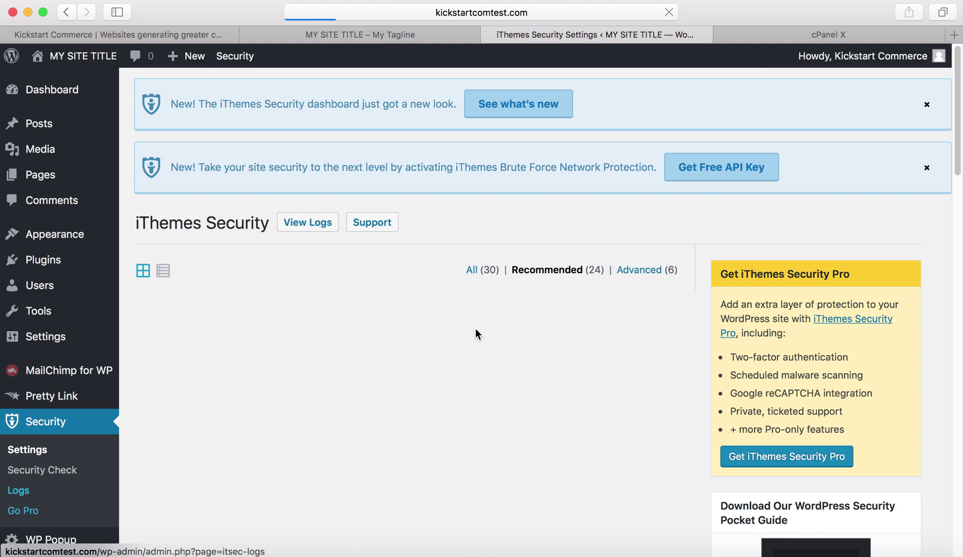
click(633, 271)
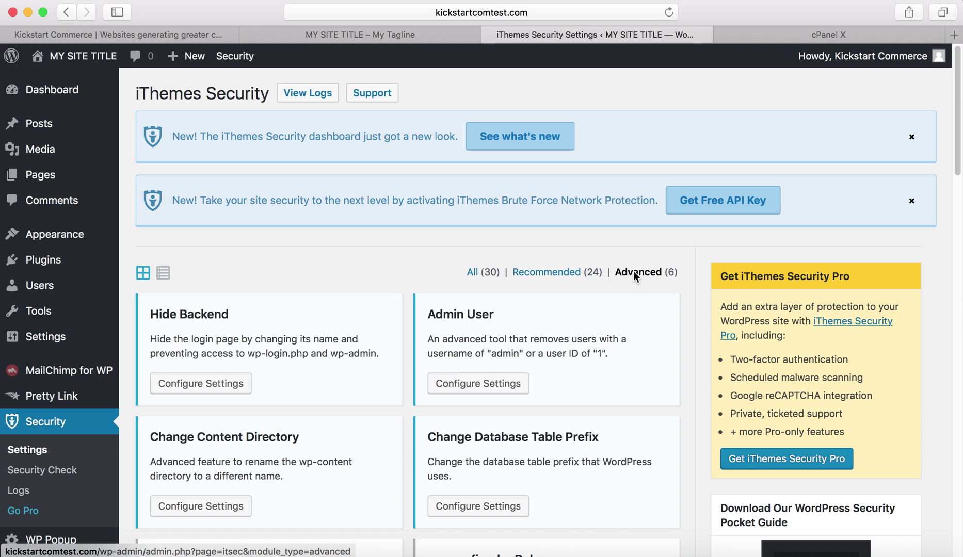
click(175, 383)
scroll(335, 381, down, 2)
scroll(335, 381, down, 5)
drag(557, 341, 430, 340)
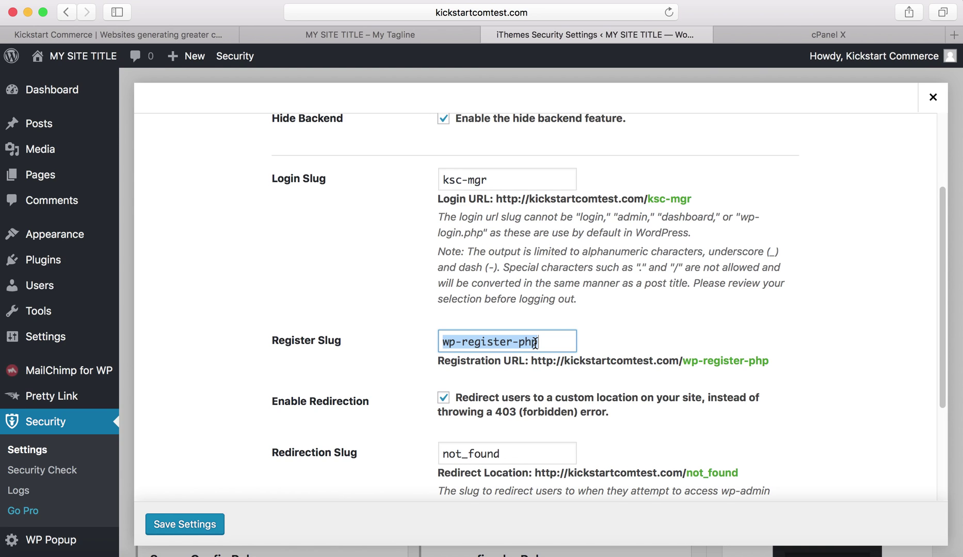
click(493, 175)
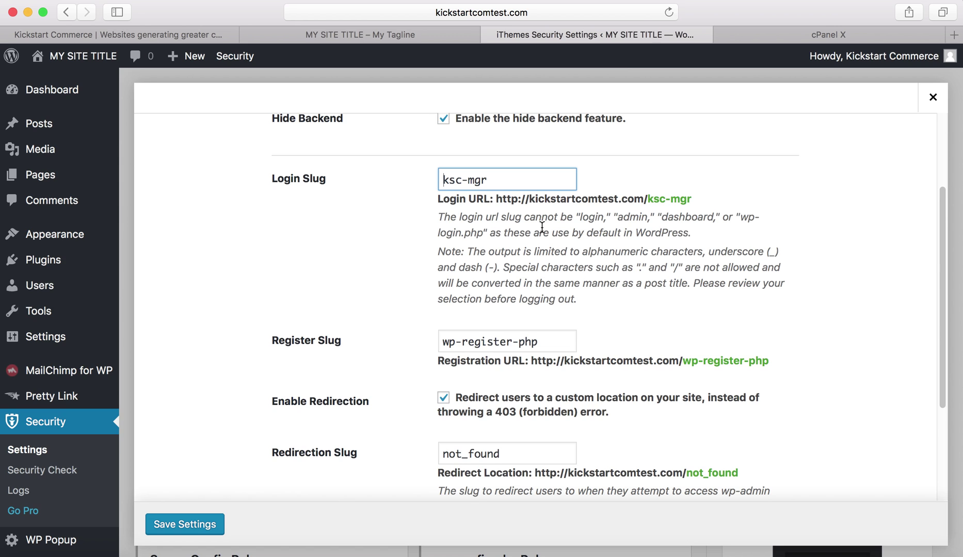
scroll(542, 226, down, 5)
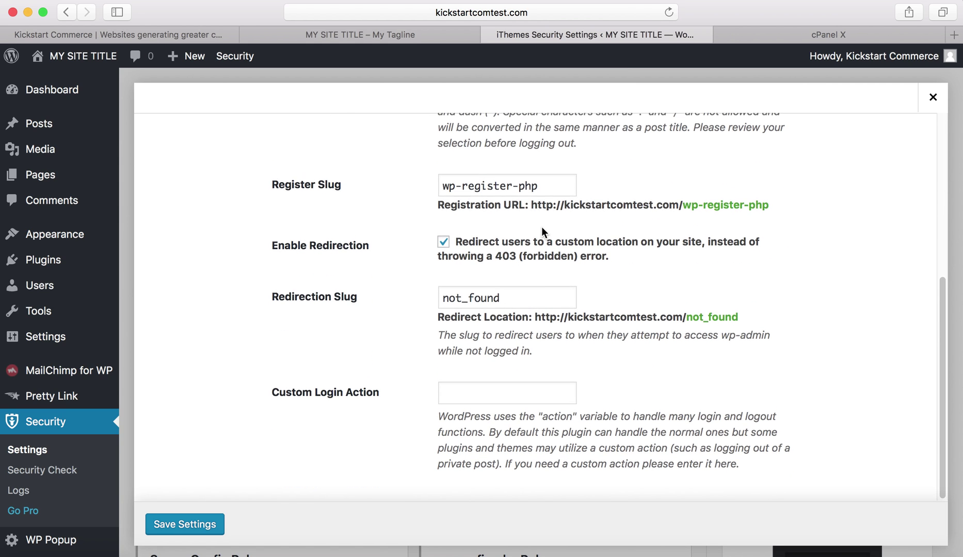
scroll(542, 226, up, 9)
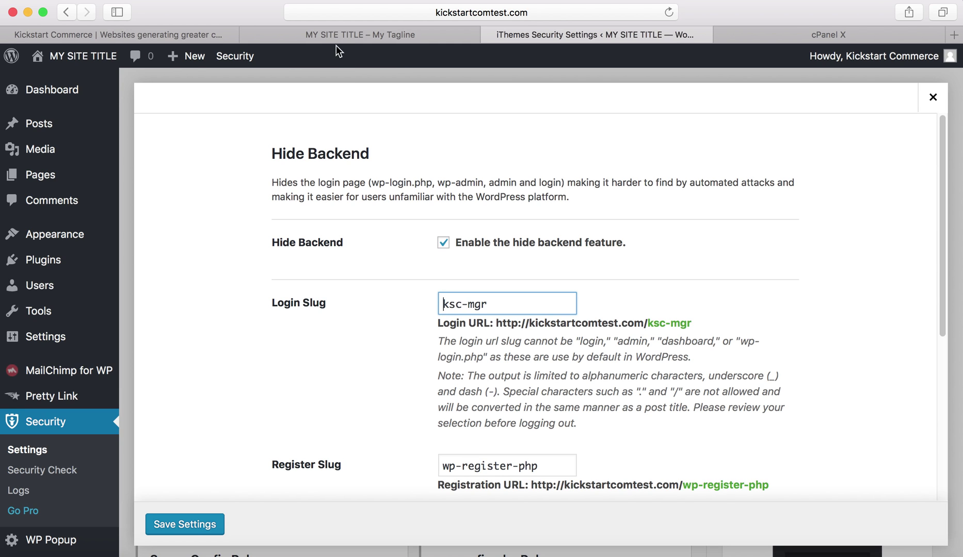
Switch to the Kickstart Commerce homepage tab showing the emoji domain names post.
click(200, 33)
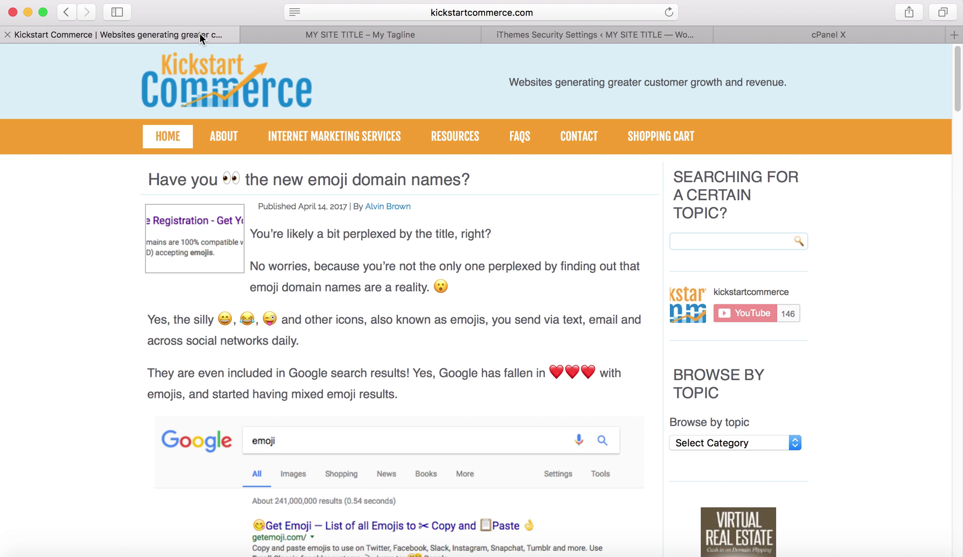